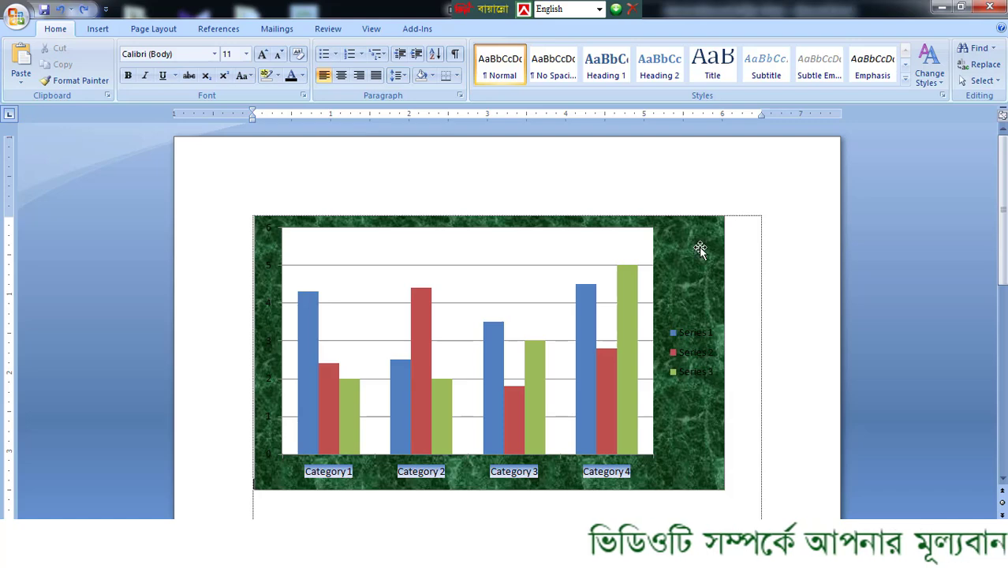
- Select the chart with the green marble background and show its layout options
click(697, 247)
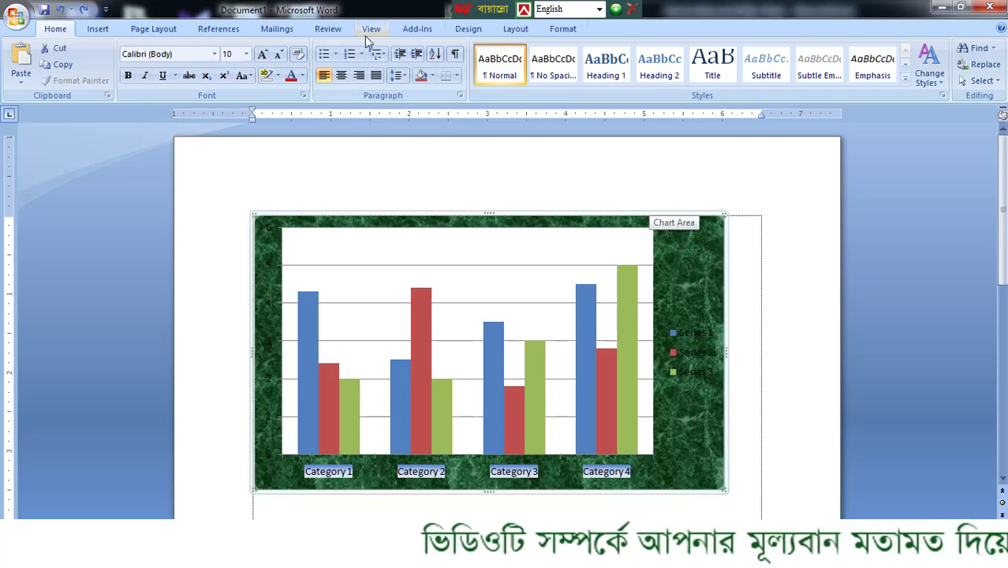
click(513, 30)
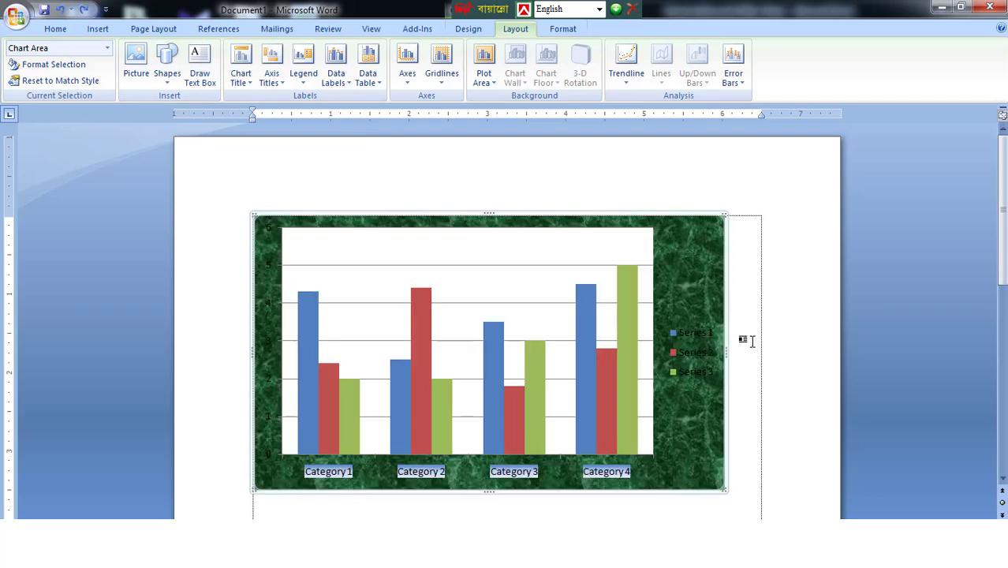
click(173, 61)
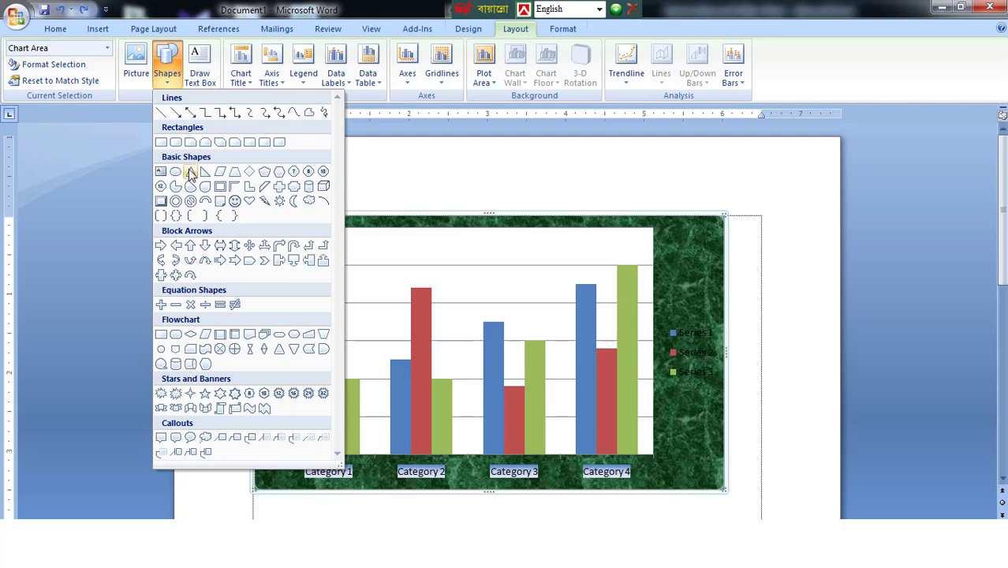
click(137, 66)
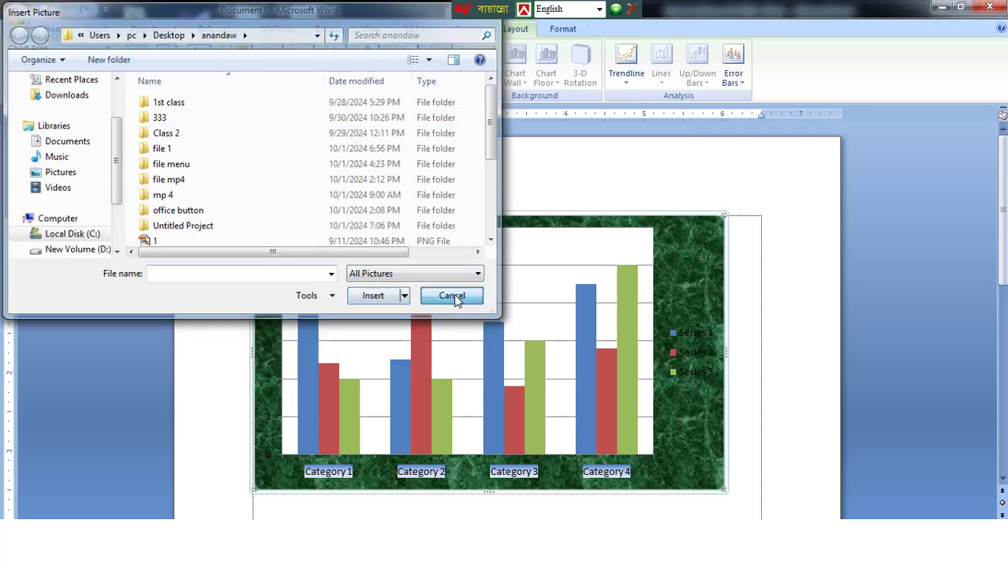
click(455, 297)
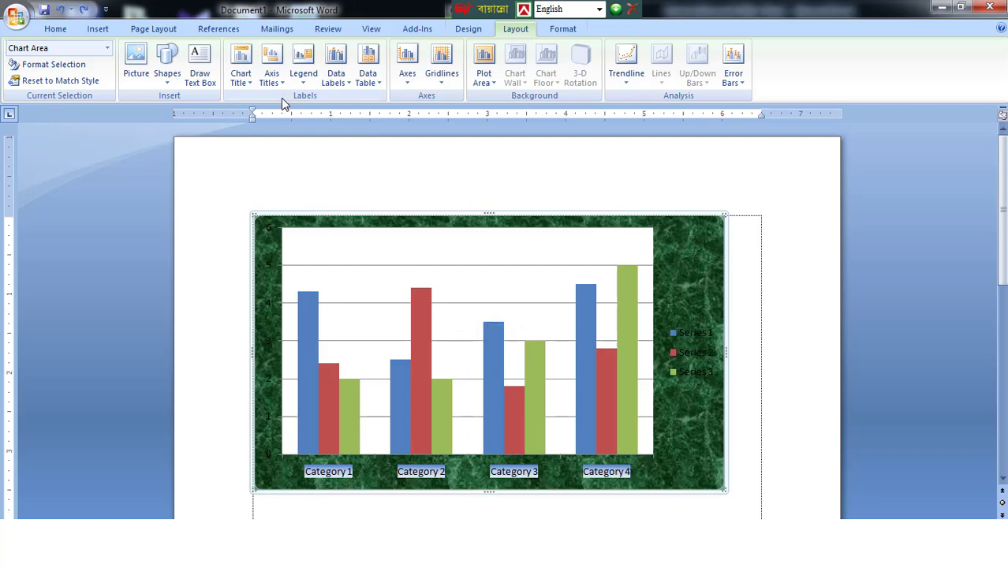
- Add a centered overlay title to the chart and replace its text with "table"
click(241, 67)
click(309, 134)
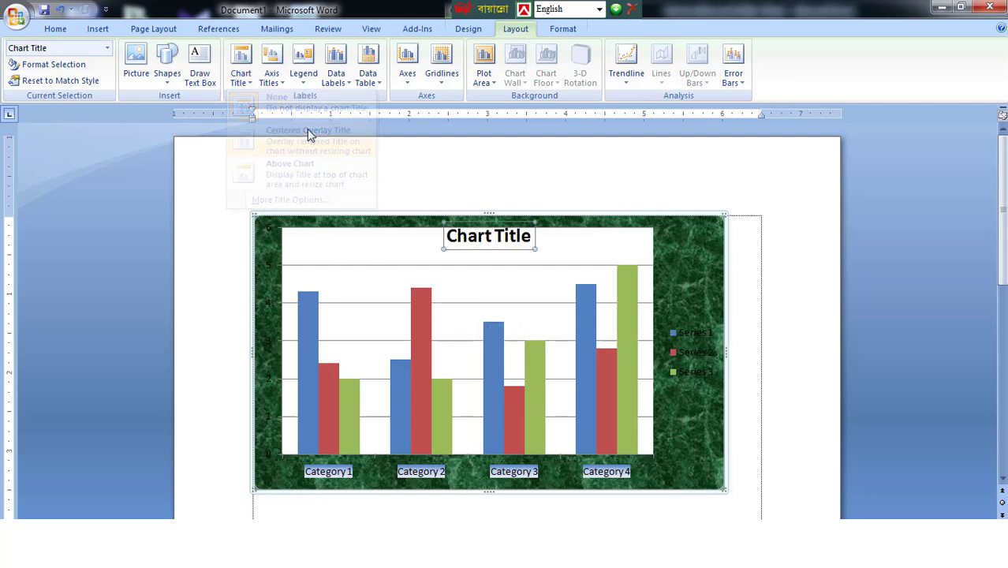
click(475, 241)
key(BackSpace)
key(BackSpace)
key(BackSpace)
key(BackSpace)
key(BackSpace)
key(BackSpace)
key(BackSpace)
key(BackSpace)
key(BackSpace)
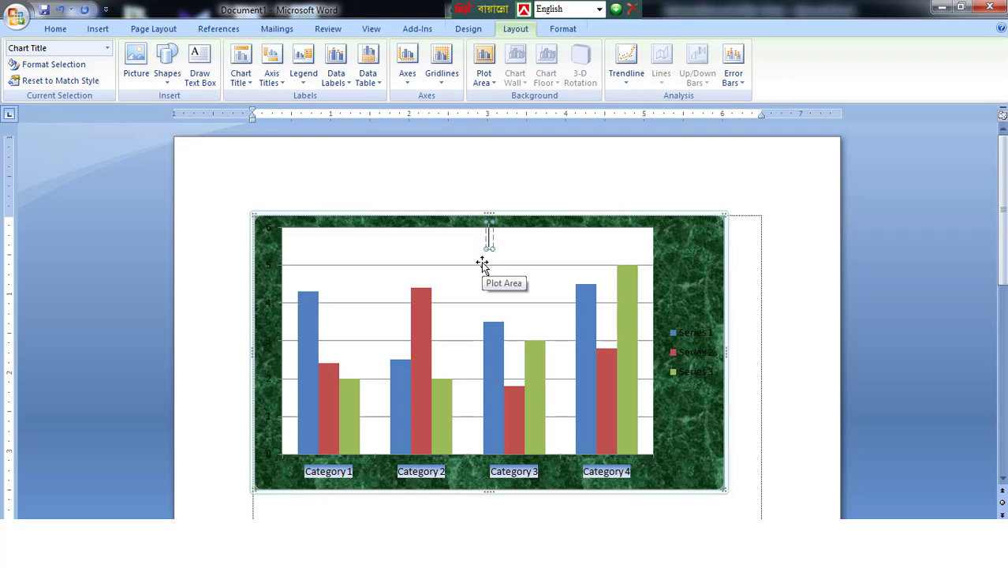
text(table)
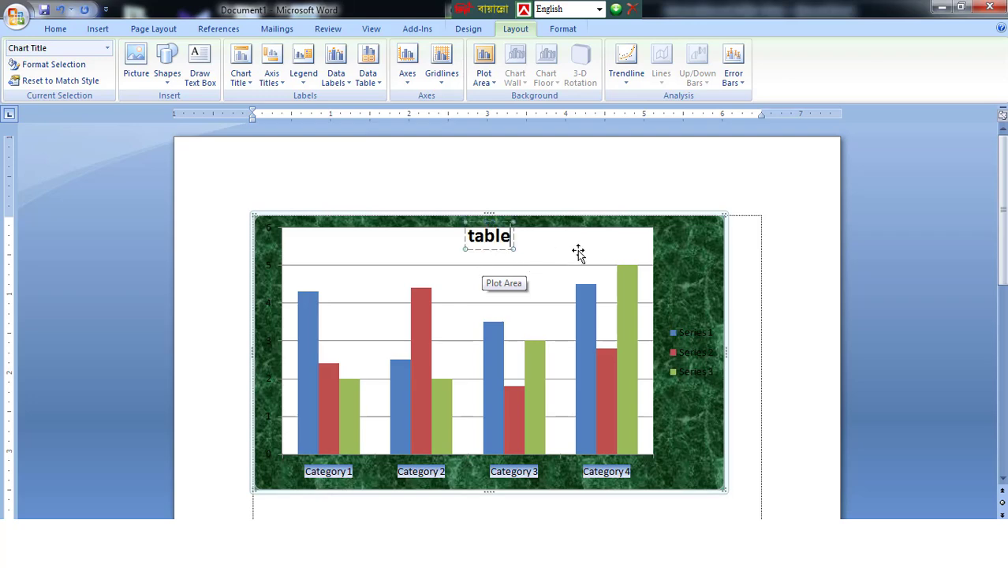
click(578, 251)
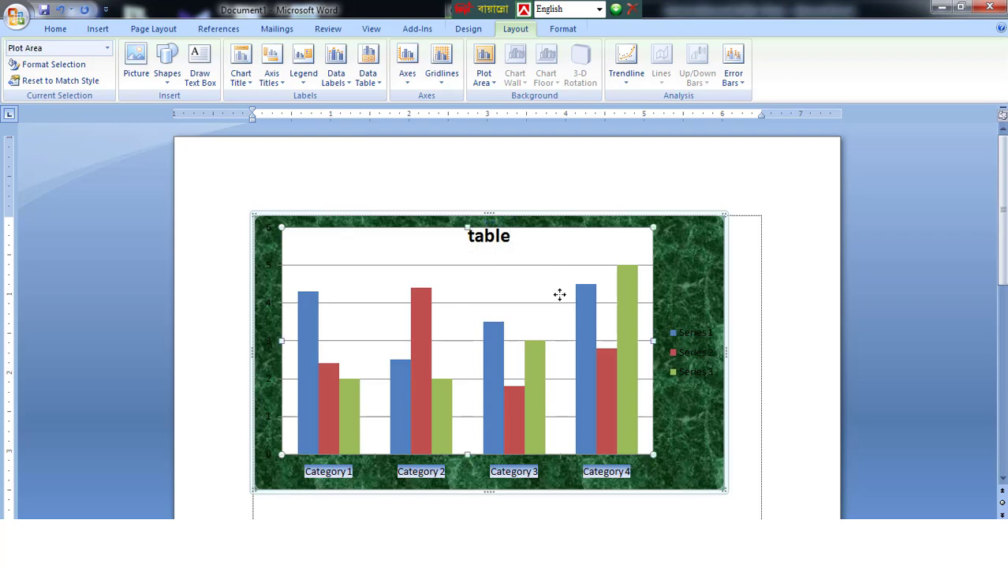
- Add a primary horizontal axis title below the category axis
click(271, 85)
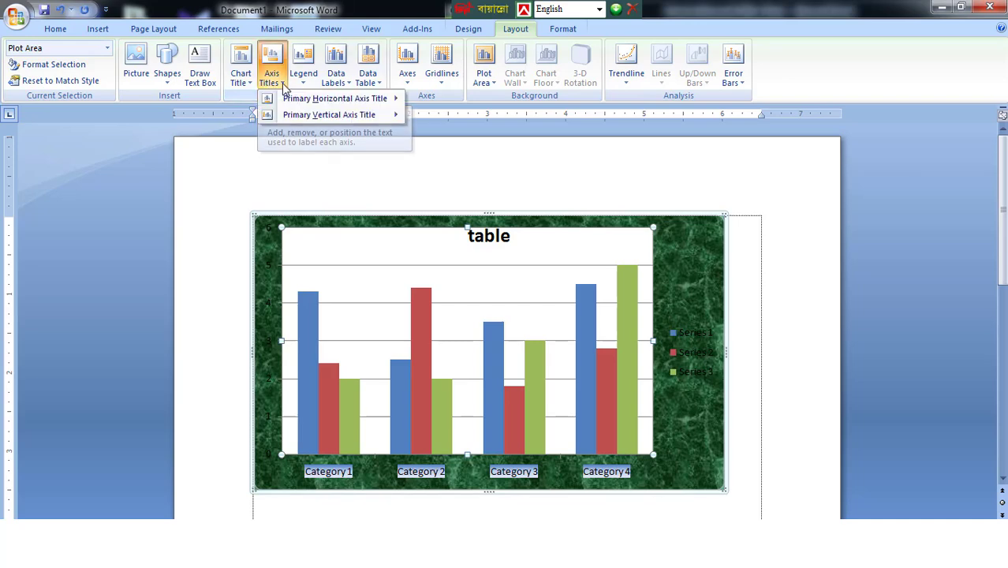
mouse_move(291, 101)
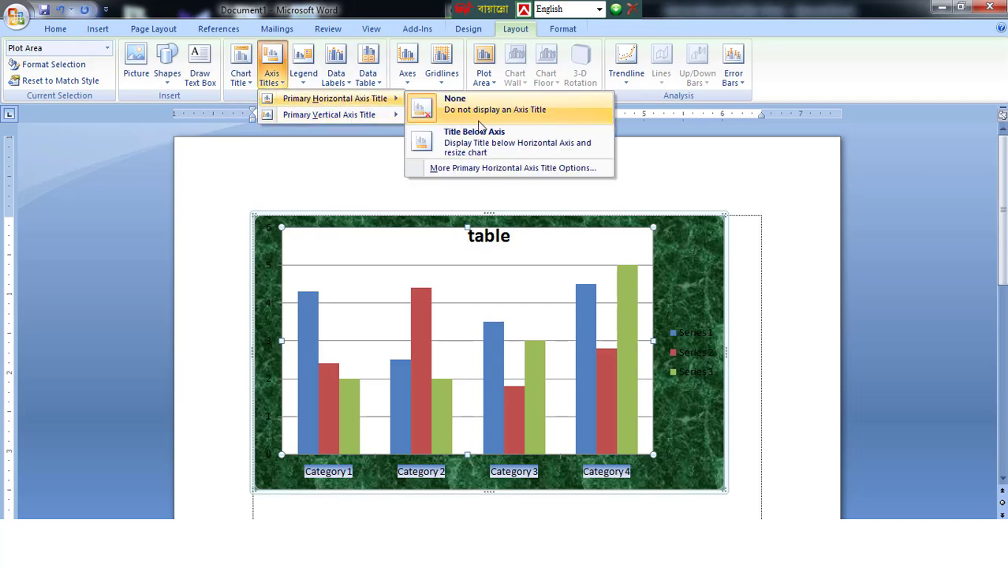
click(483, 140)
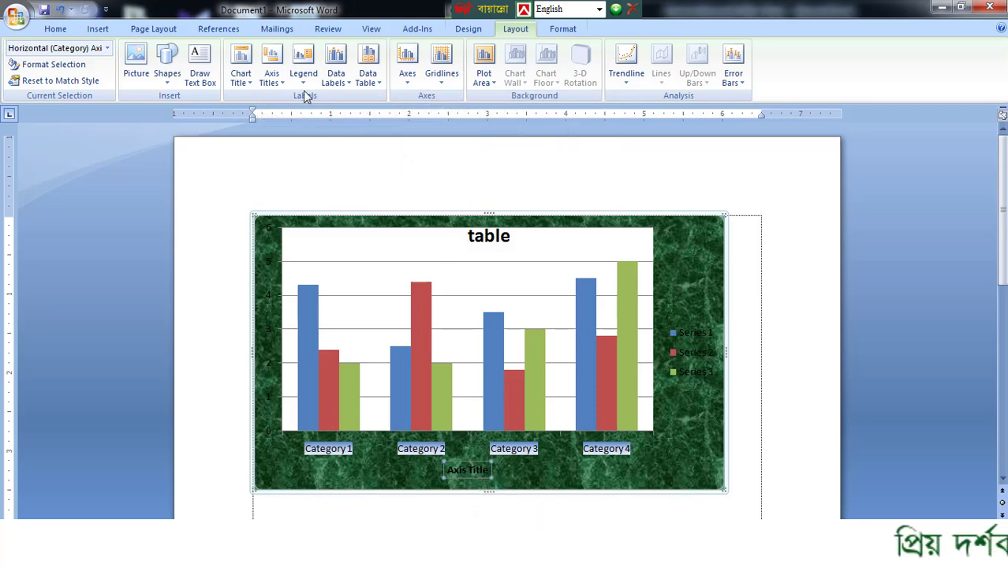
- Show a data table without legend keys below the chart and apply a teal outline style to it
click(376, 85)
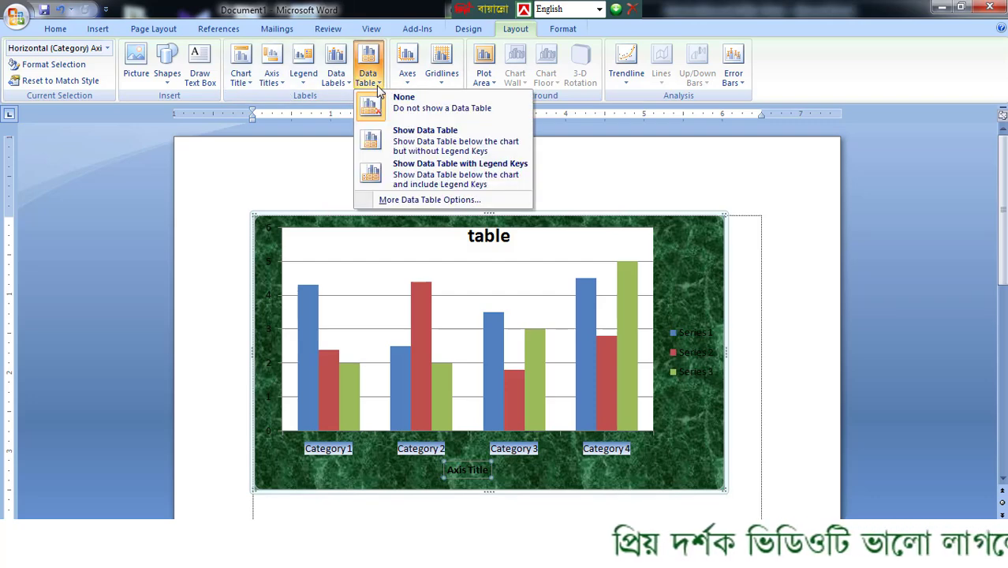
click(430, 200)
click(918, 480)
click(482, 51)
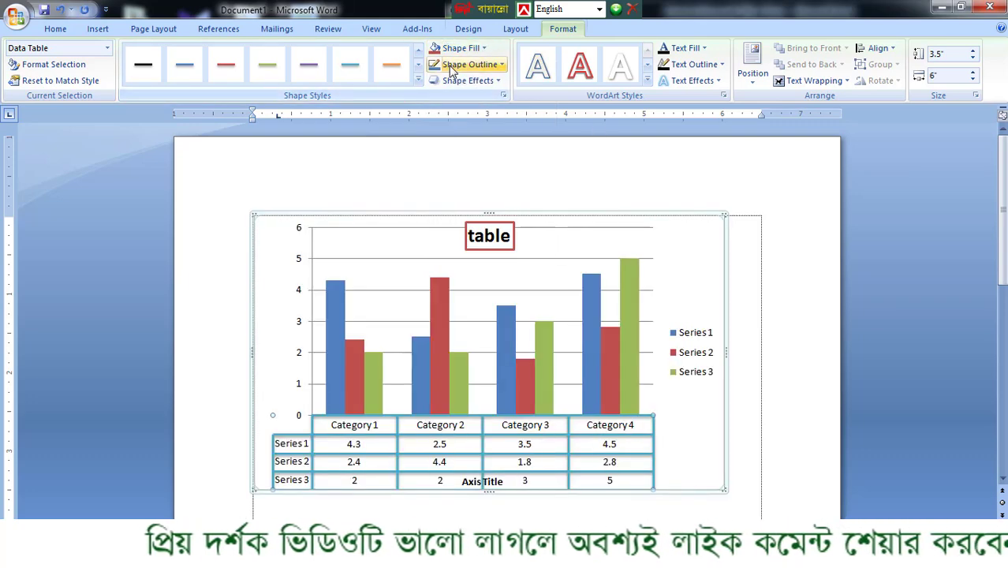
- Give the Series 3 bars a black outline with a weight of 2¼ pt
click(629, 304)
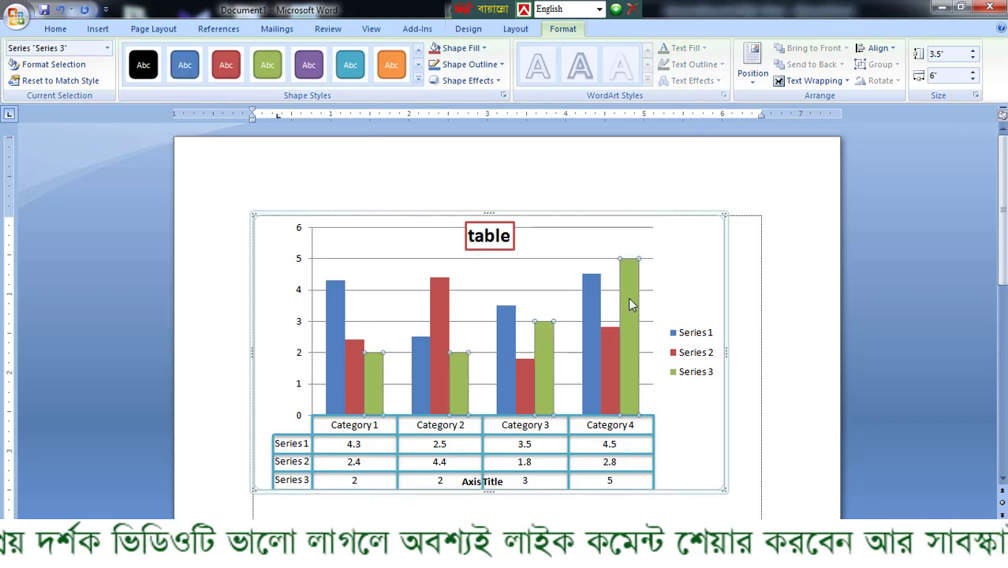
click(473, 64)
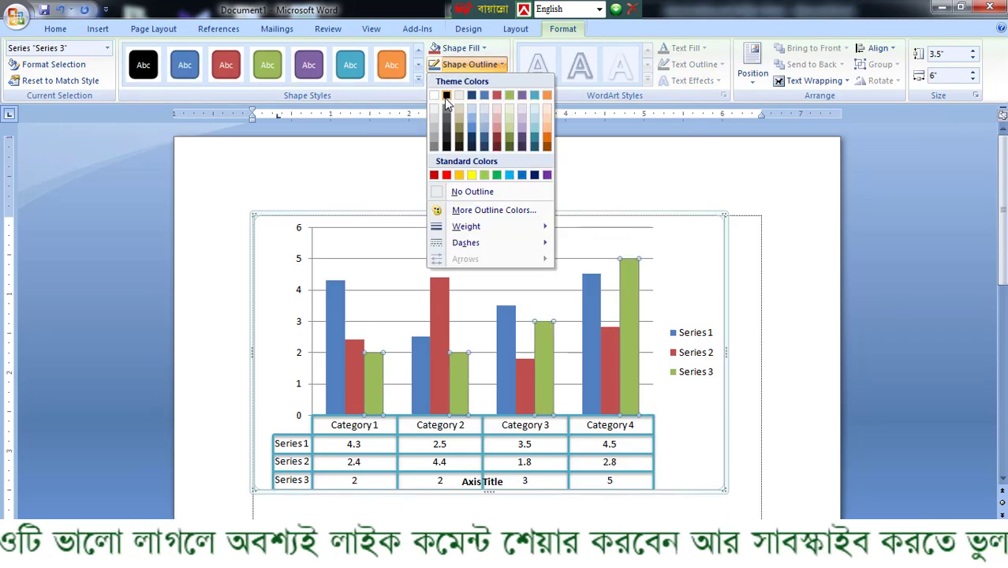
click(446, 95)
click(473, 63)
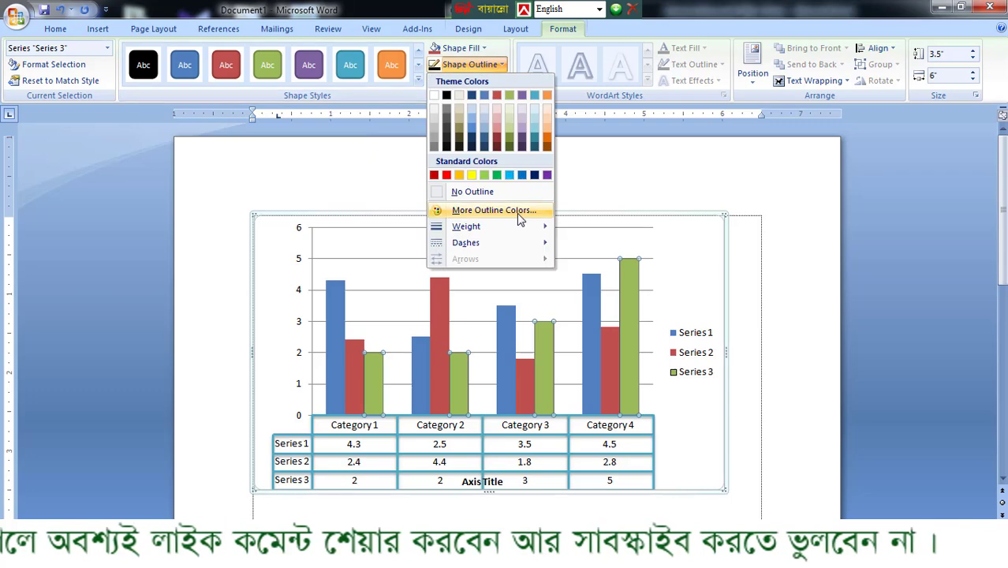
mouse_move(512, 230)
click(609, 309)
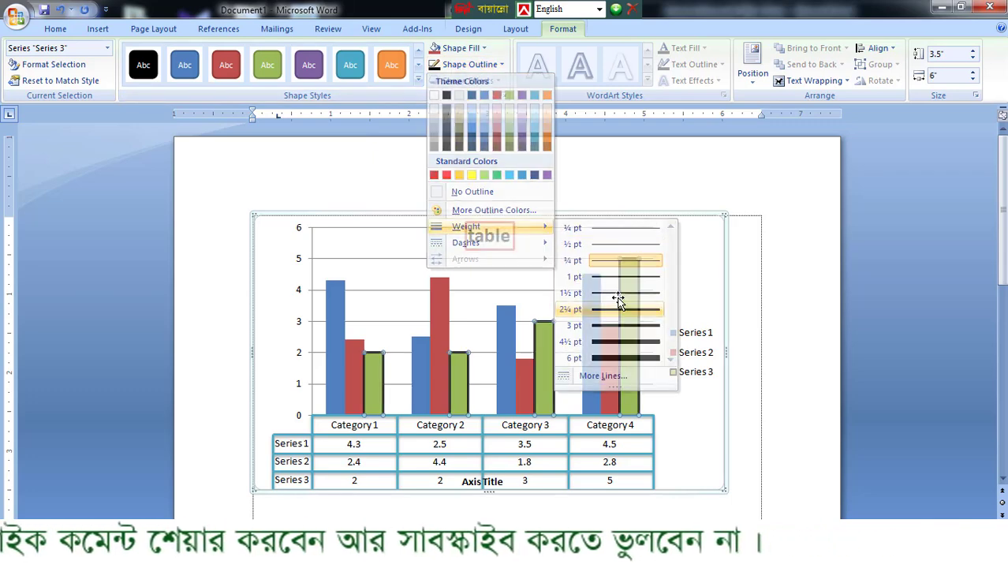
click(764, 282)
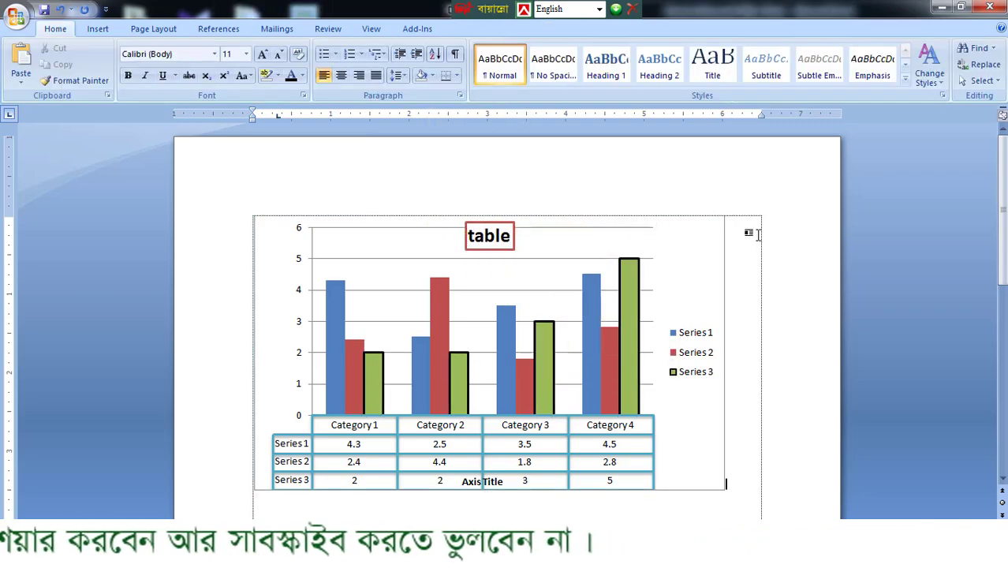
- Fill the Series 1 bars with standard green and the Series 2 bars with standard red
click(506, 324)
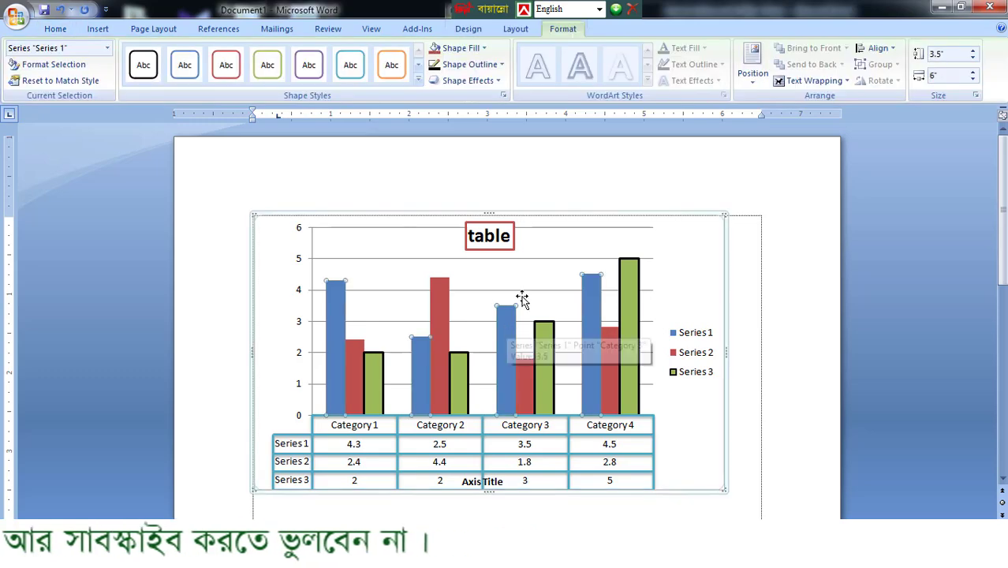
click(483, 49)
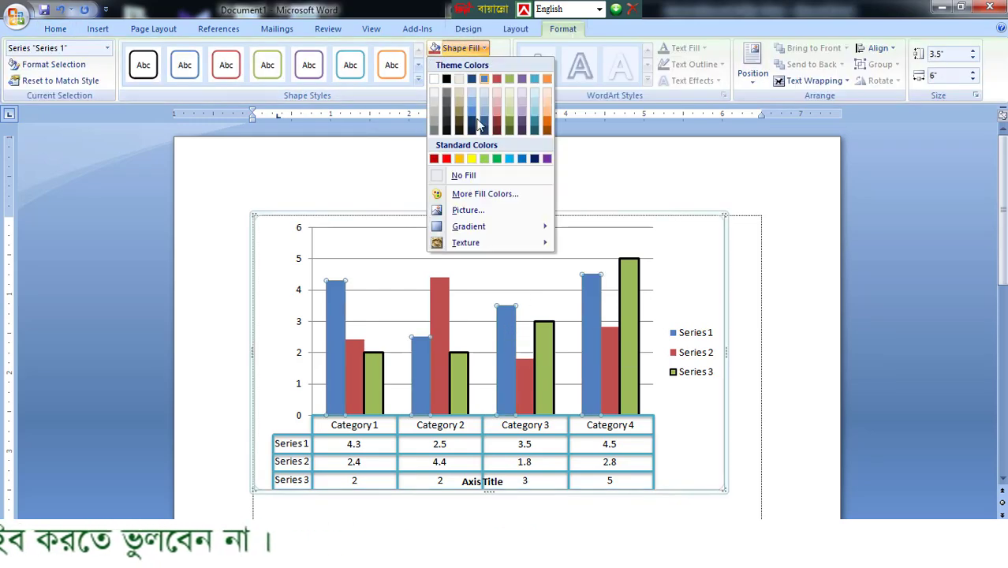
click(497, 160)
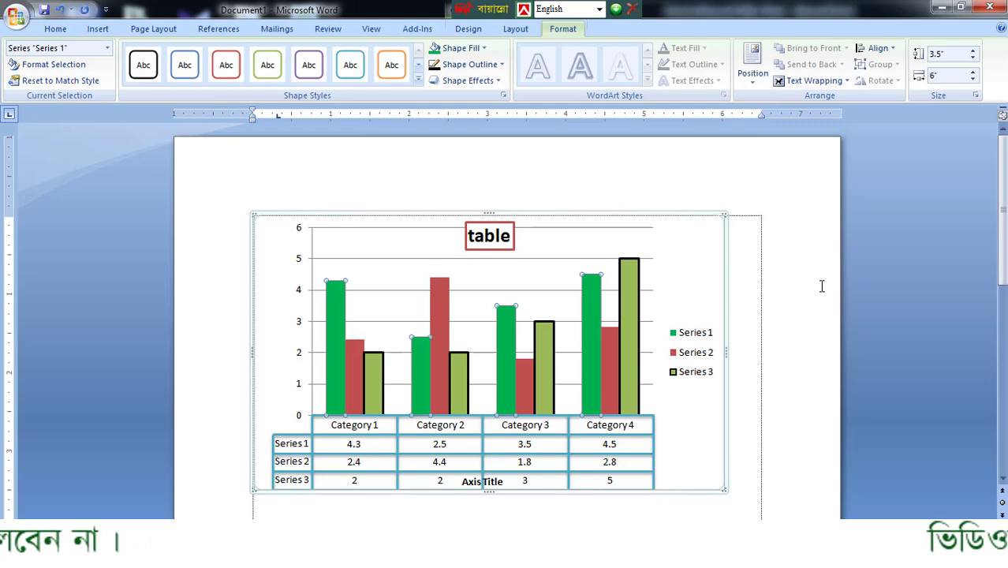
click(773, 253)
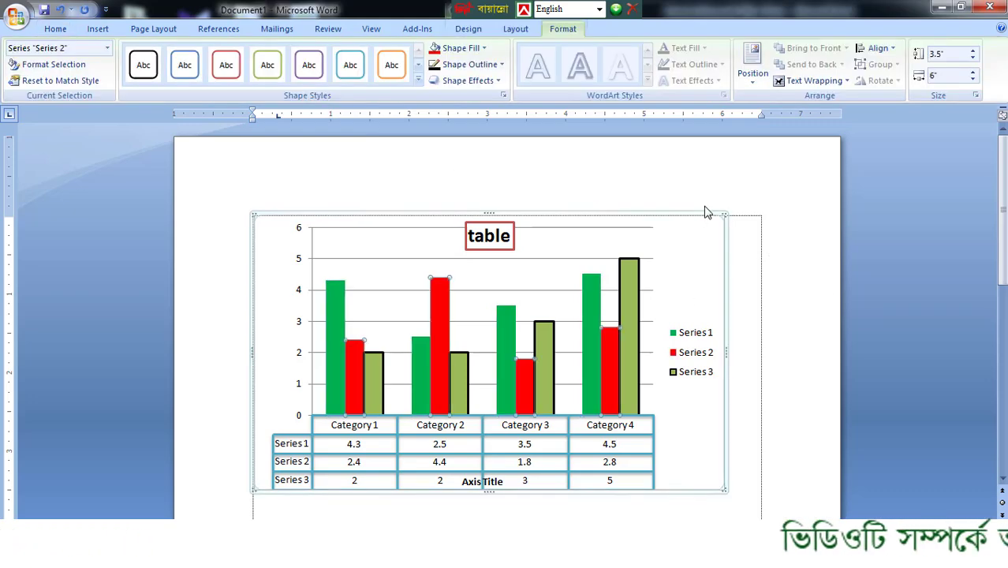
- Fill the Series 3 bars with the darkest olive green theme color
click(629, 300)
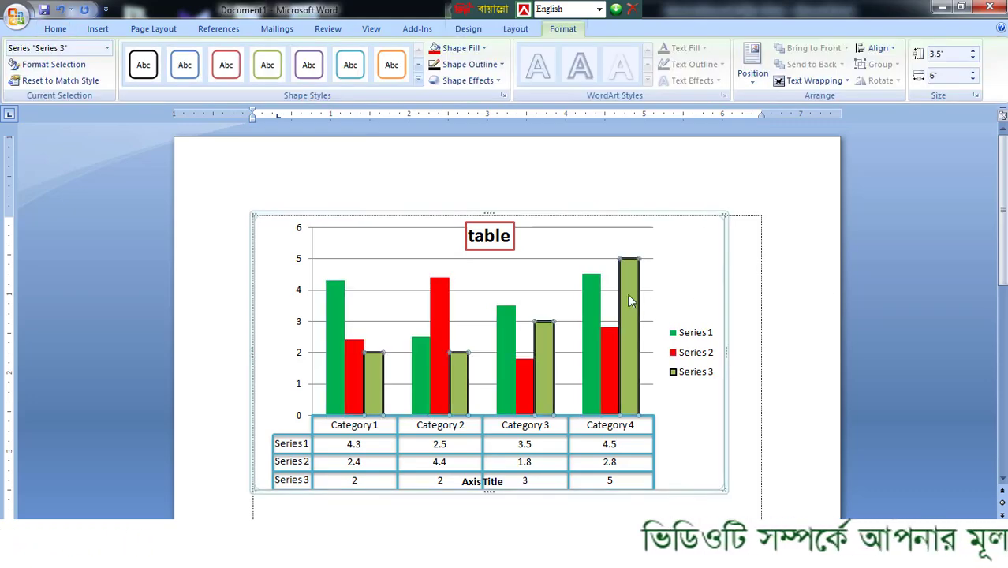
click(461, 48)
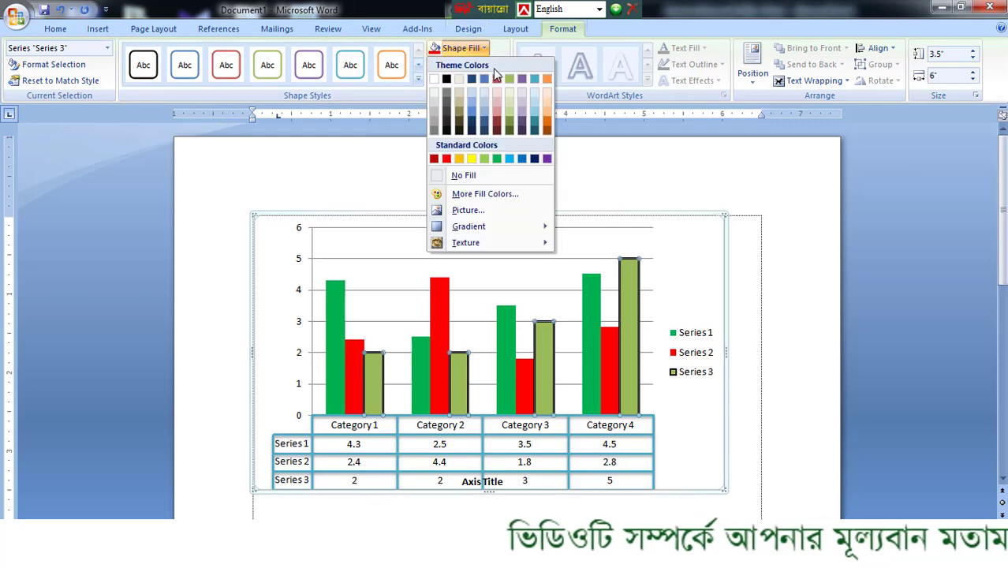
click(513, 132)
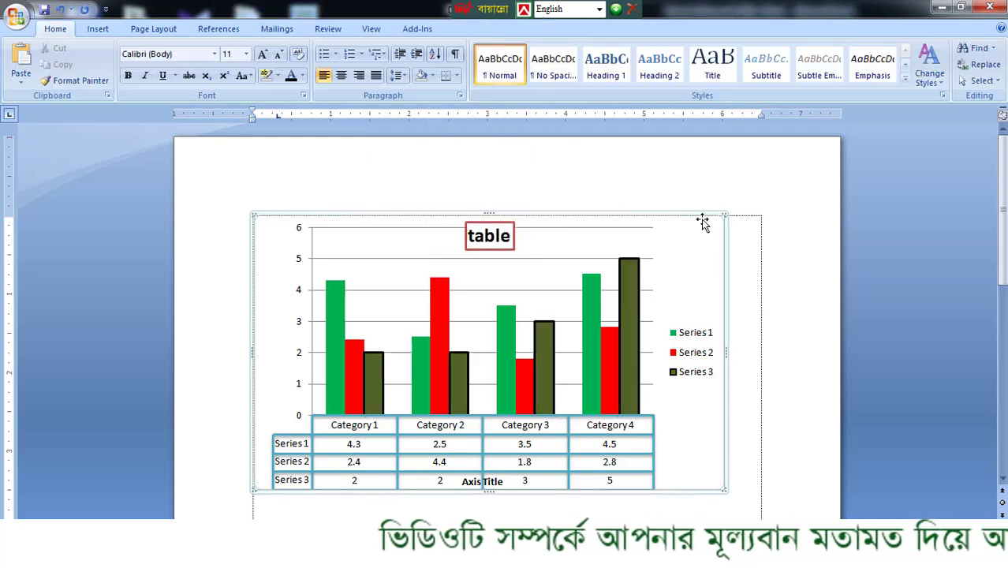
- Apply the solid orange WordArt style to the chart title text "table"
click(684, 213)
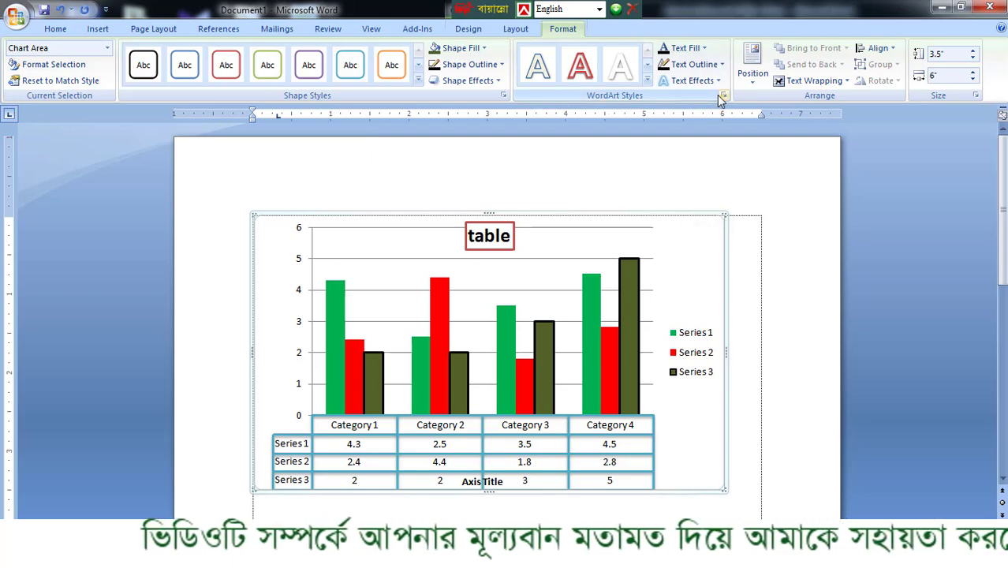
click(507, 238)
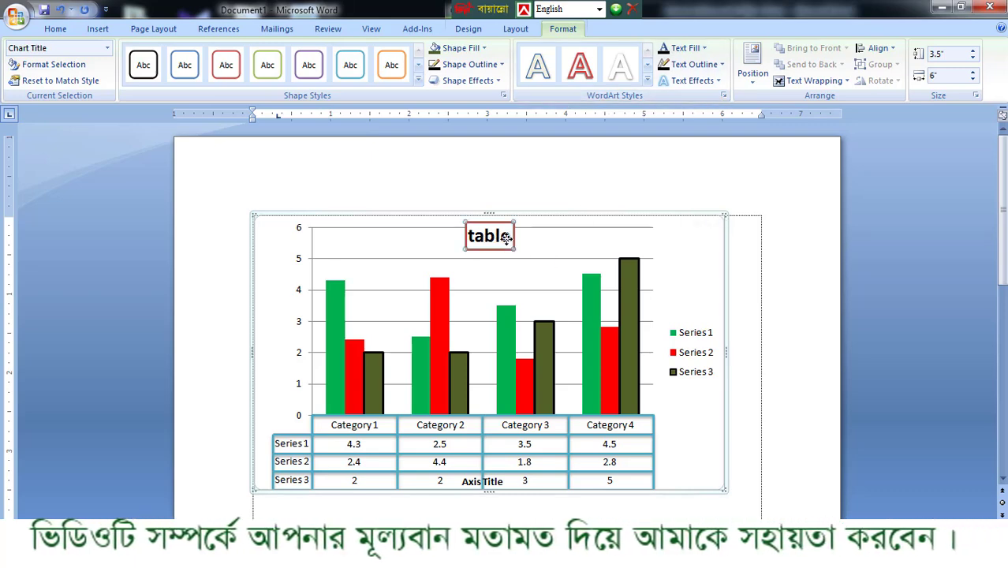
drag(507, 238, 453, 235)
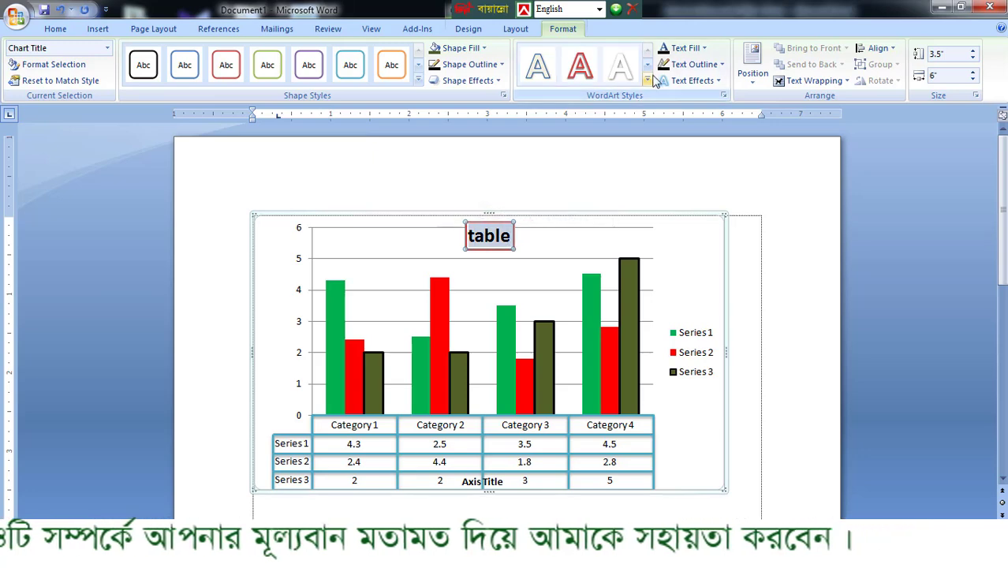
click(583, 68)
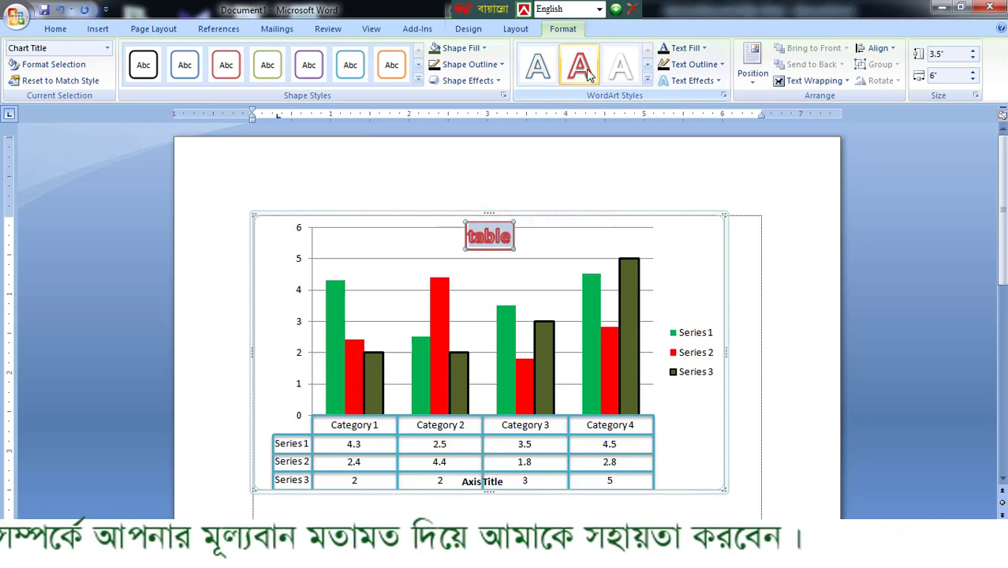
click(648, 82)
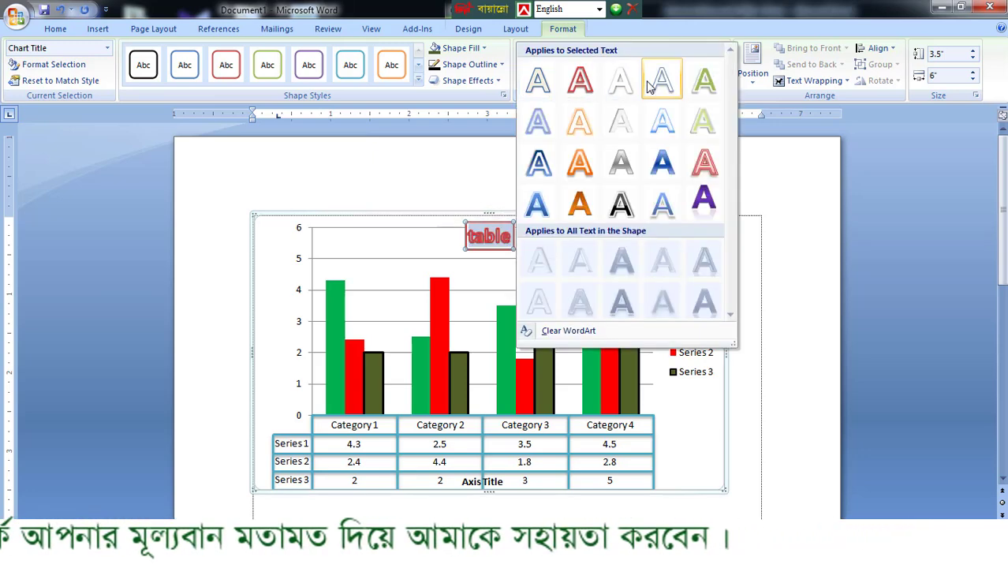
click(590, 211)
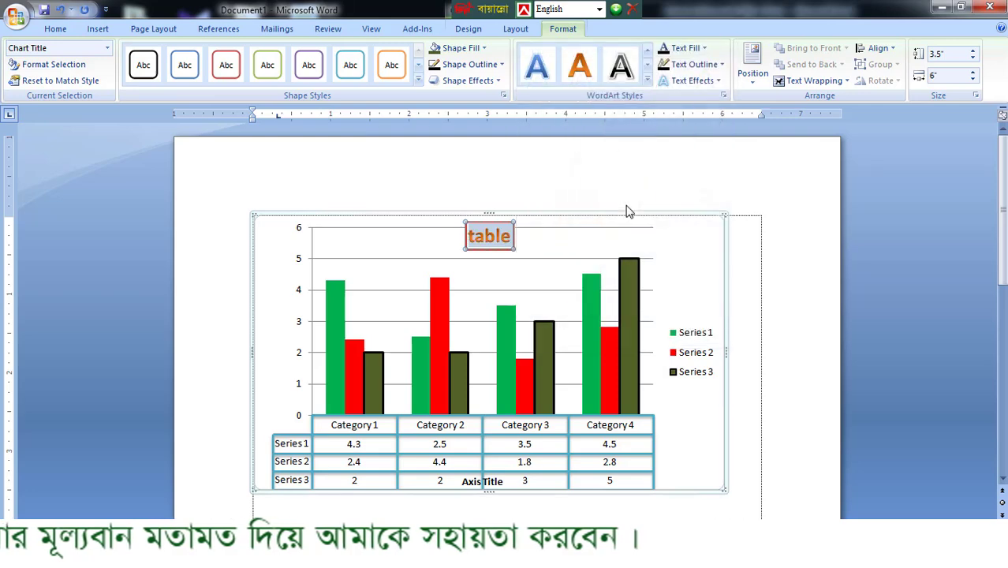
click(621, 67)
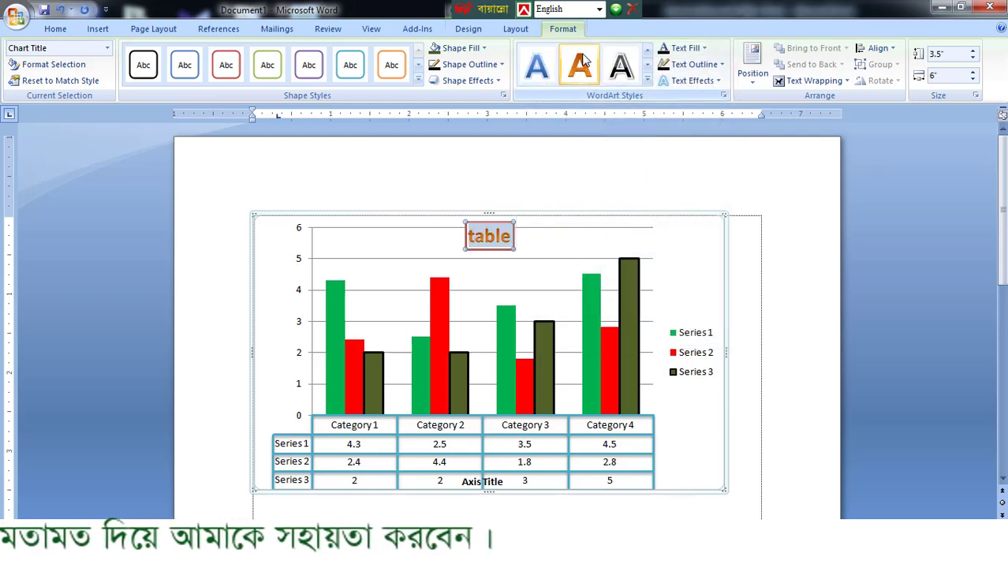
click(586, 77)
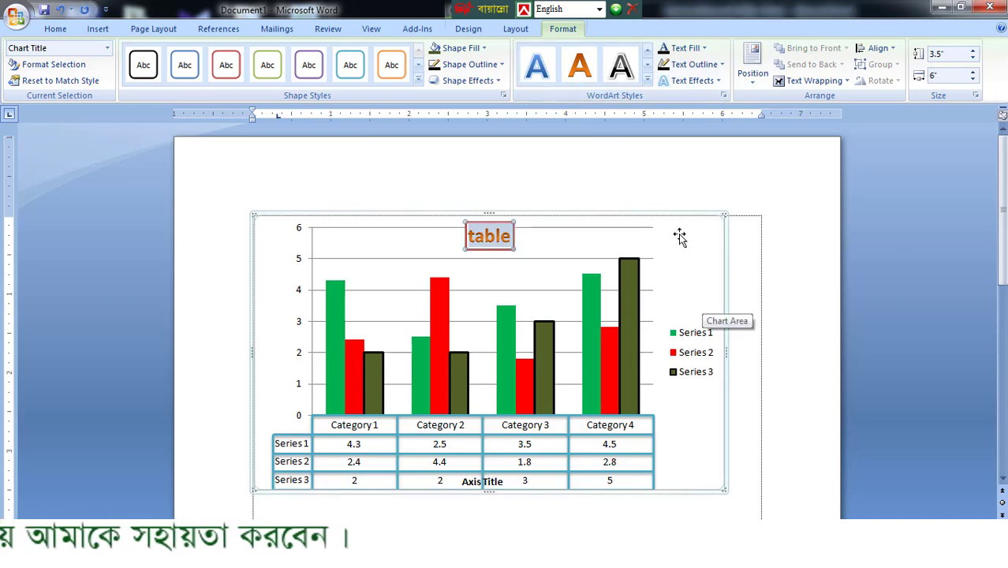
click(787, 227)
click(690, 225)
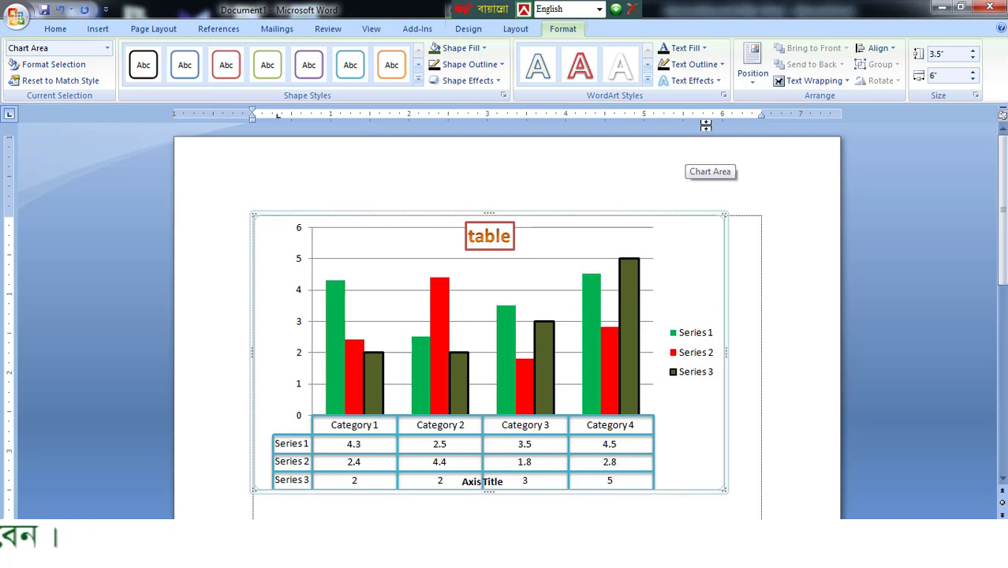
- Position the chart in the middle center of the page with square text wrapping
click(753, 58)
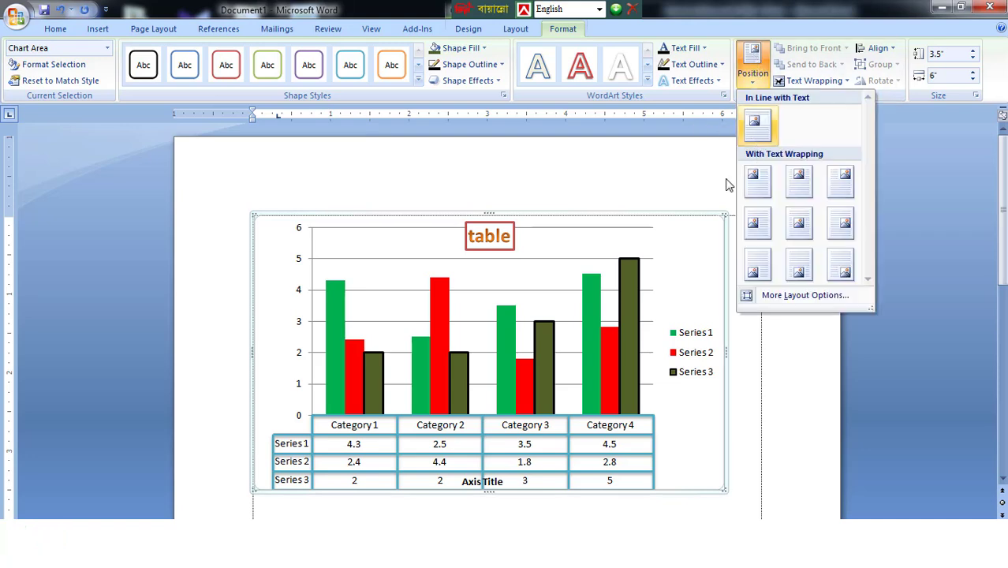
click(464, 431)
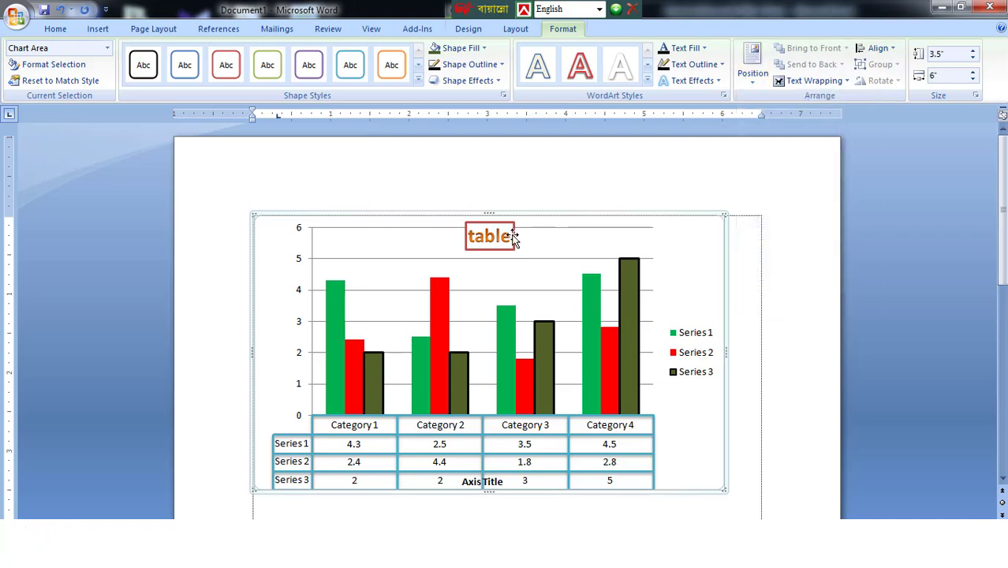
click(751, 61)
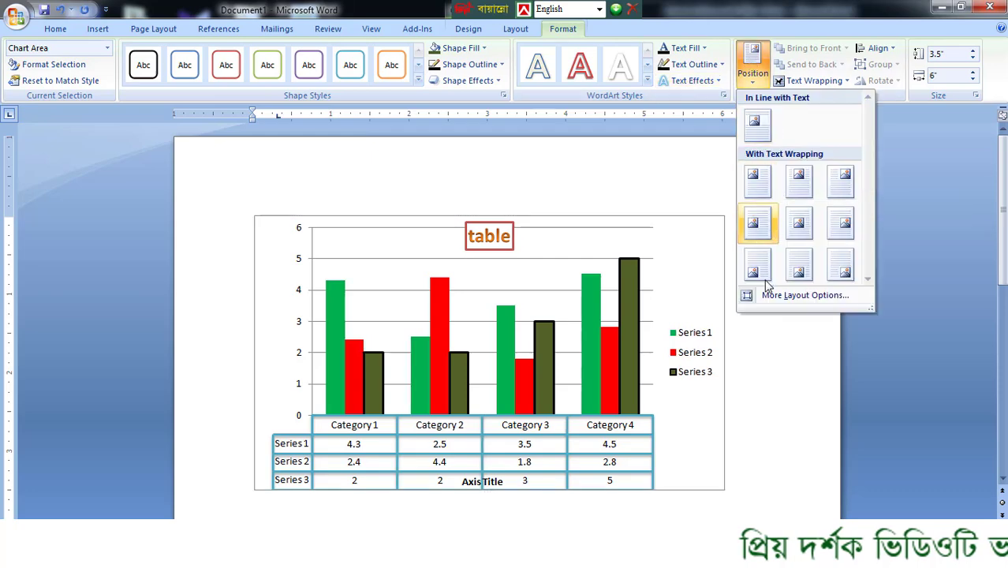
click(804, 227)
scroll(804, 209, down, 1)
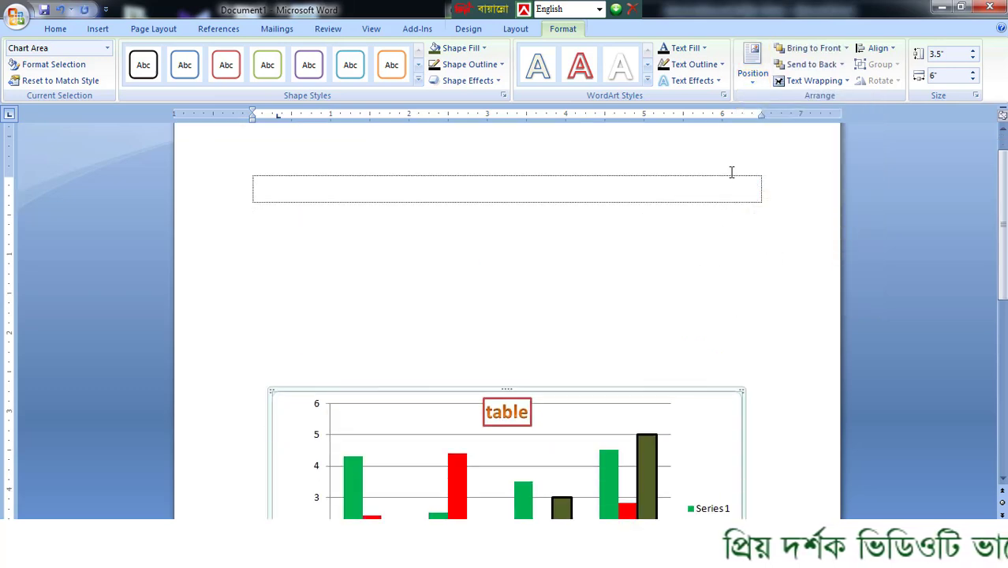
- Try the top center and top right page positions for the chart with square text wrapping
click(753, 75)
click(798, 177)
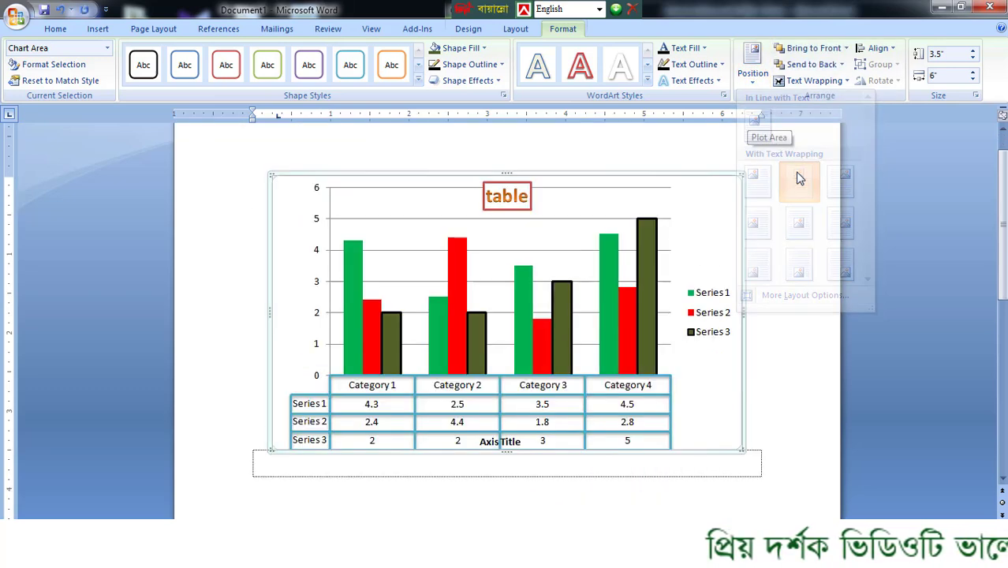
click(752, 65)
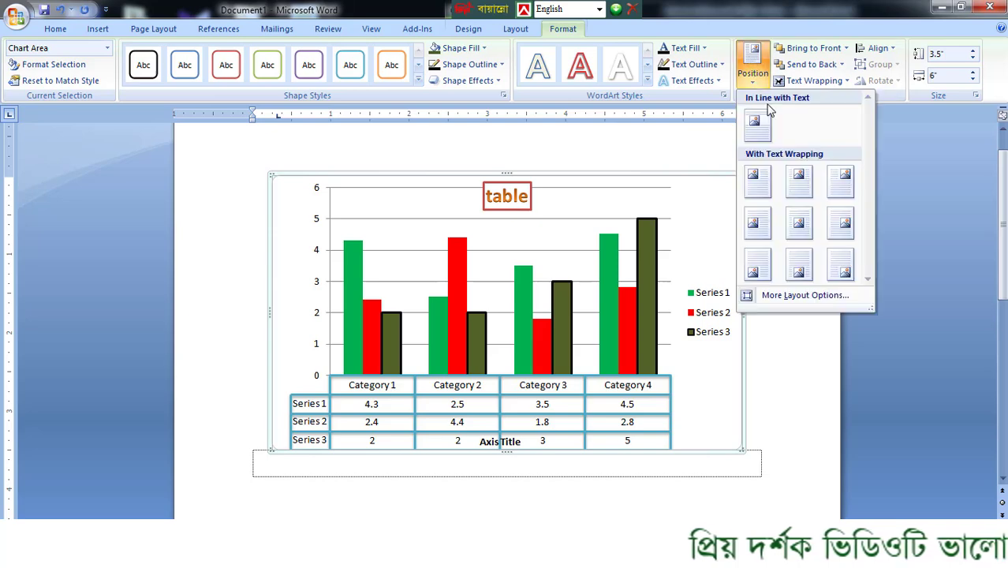
click(841, 182)
- Position the chart at the top left of the page with square text wrapping and review the advanced text wrapping options
click(752, 65)
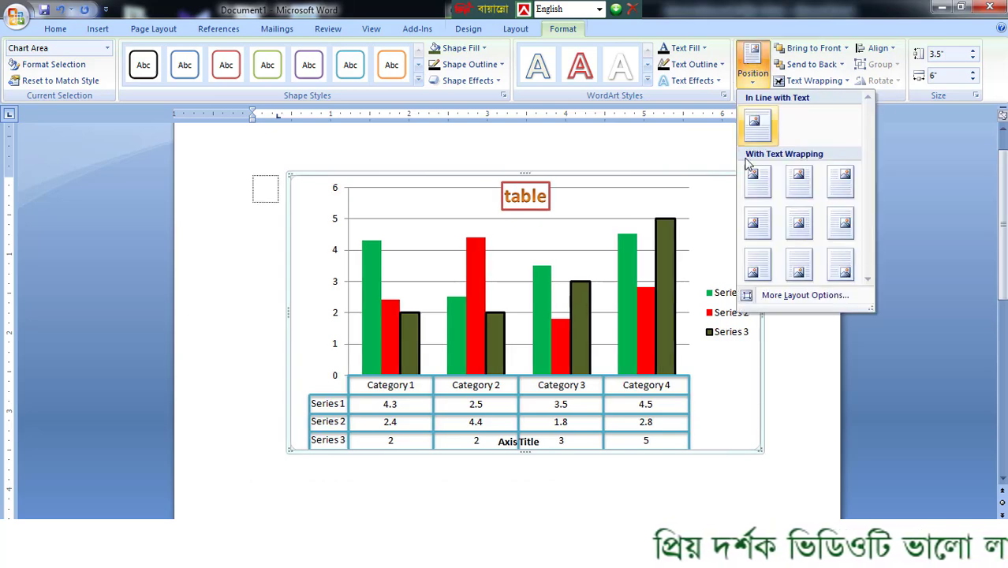
click(753, 182)
click(752, 65)
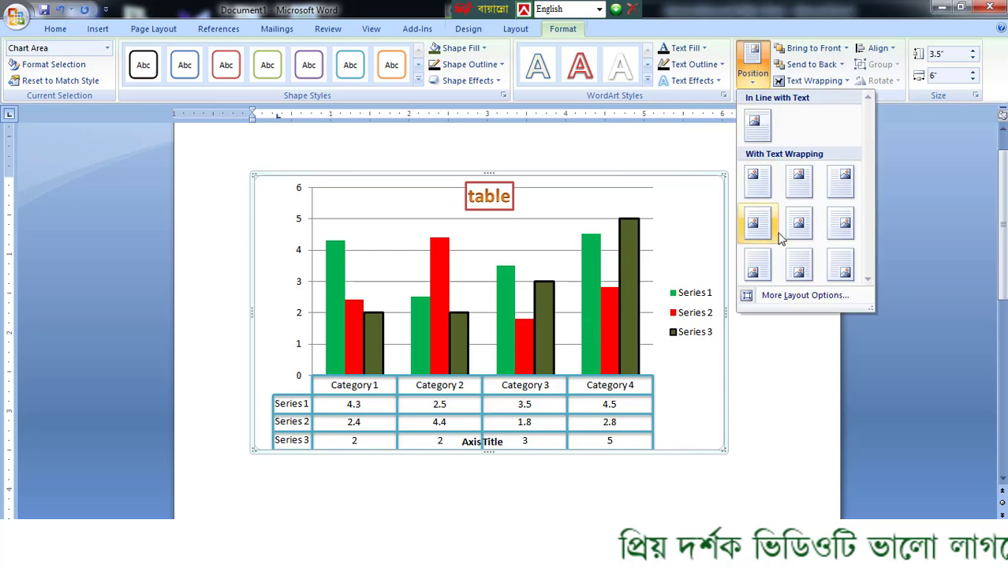
click(803, 296)
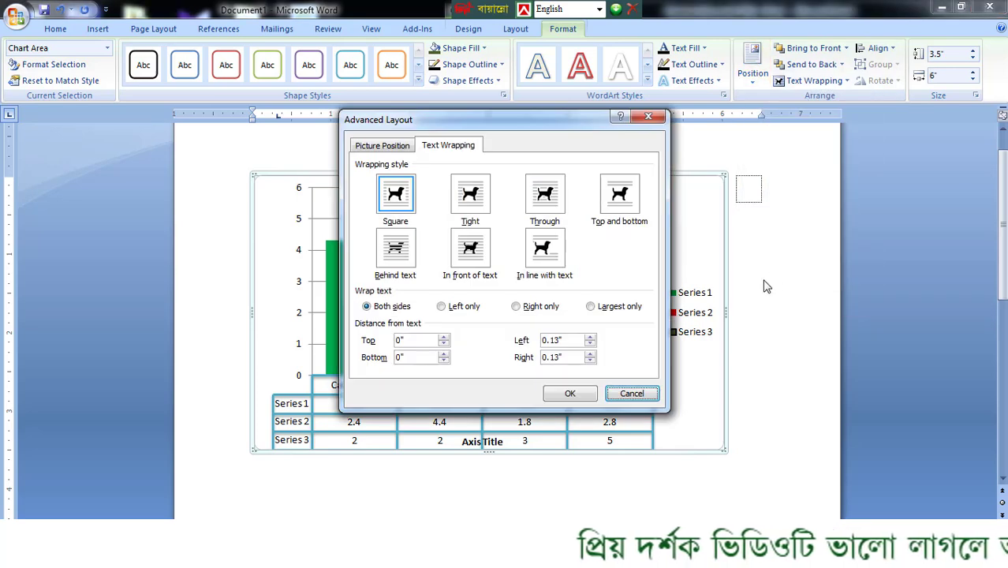
click(649, 118)
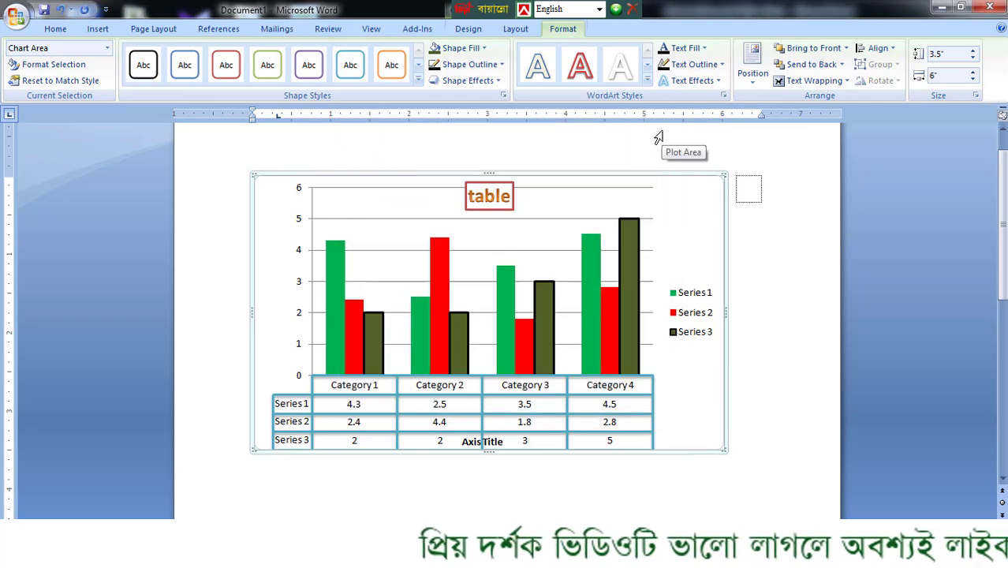
- Delete the whole chart from the page and undo the deletion
scroll(583, 465, up, 1)
scroll(600, 433, down, 2)
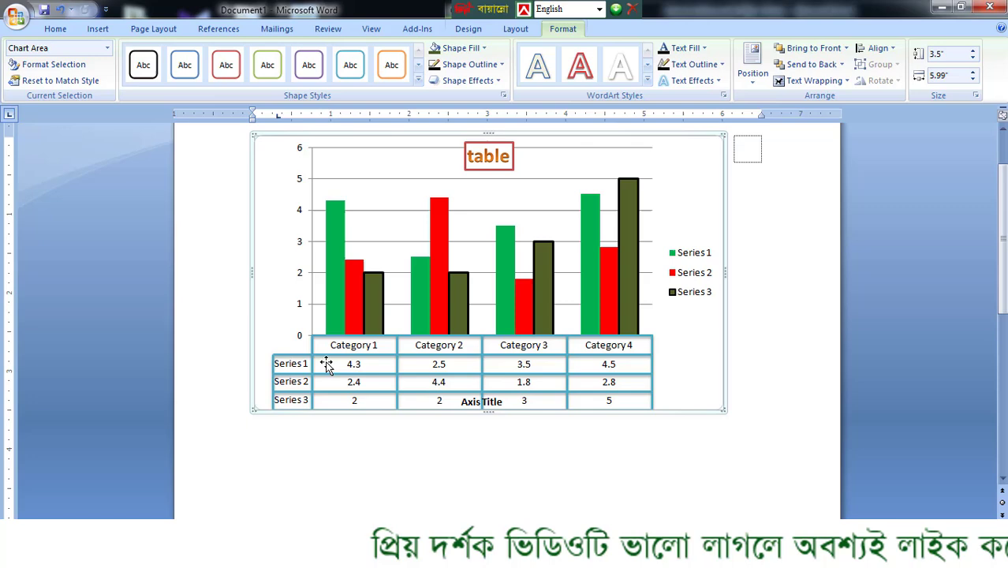
click(287, 365)
click(286, 353)
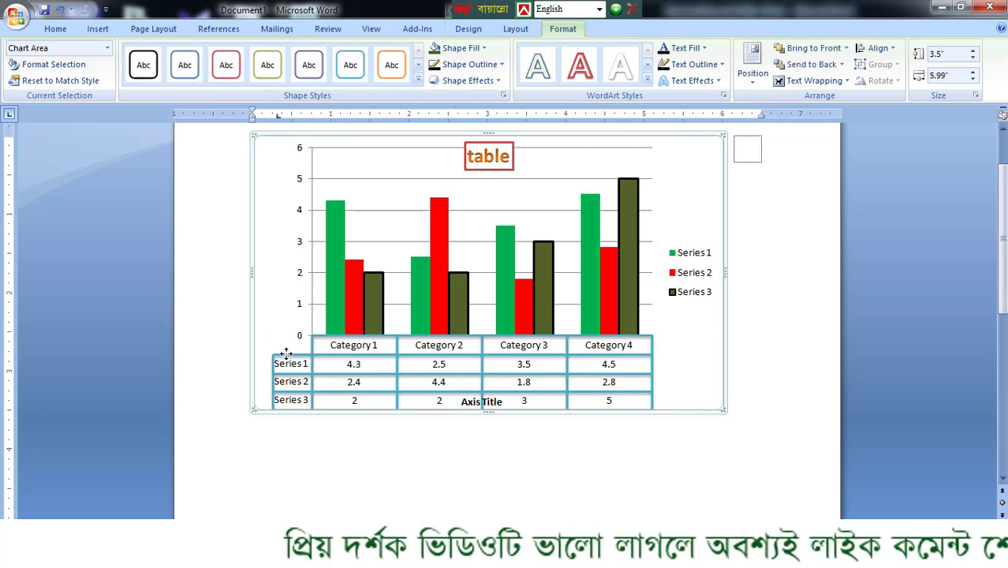
key(Delete)
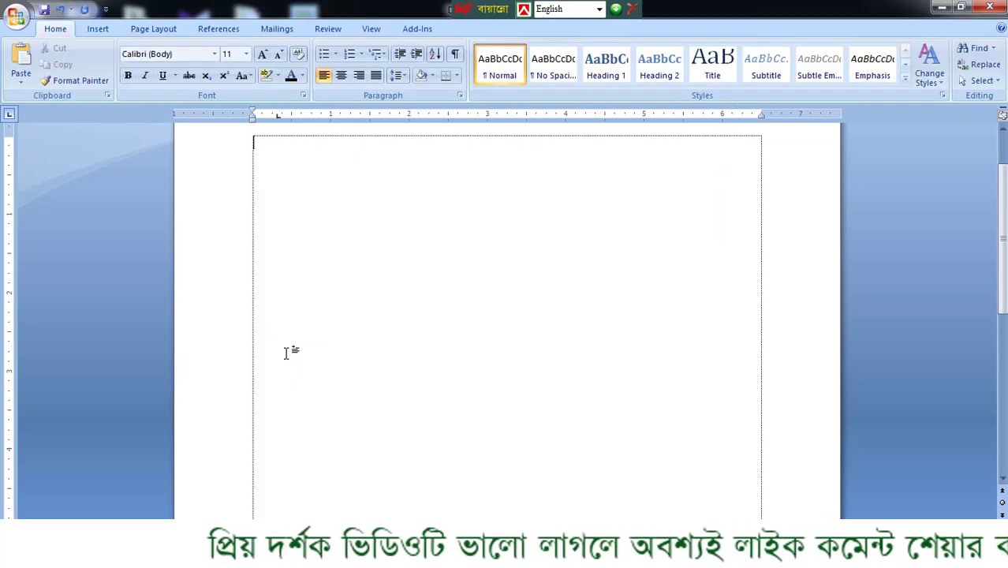
key(ctrl+z)
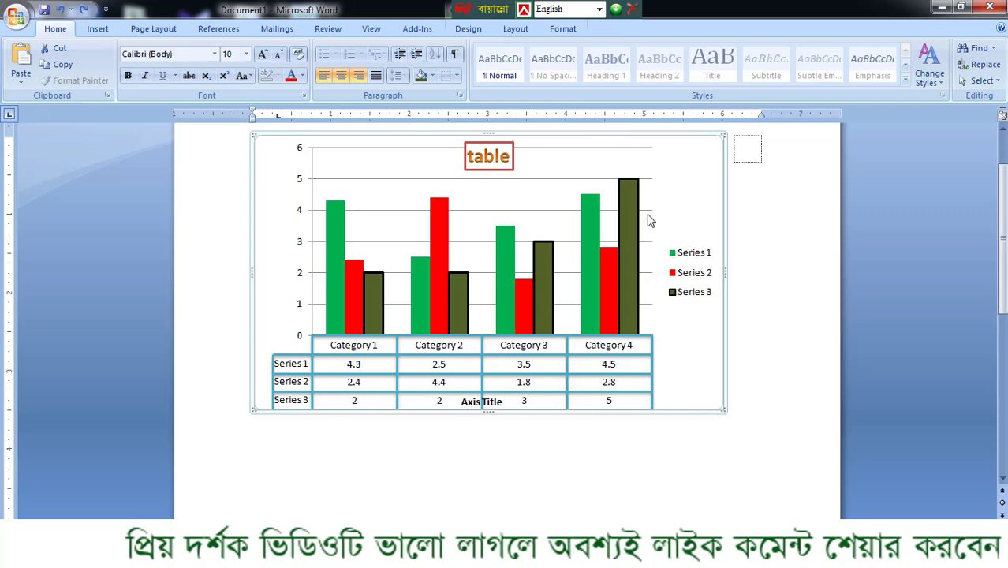
- Open the chart's data for editing in Excel and rename the four categories "name 1", "name 2", "name3" and "name4"
click(962, 9)
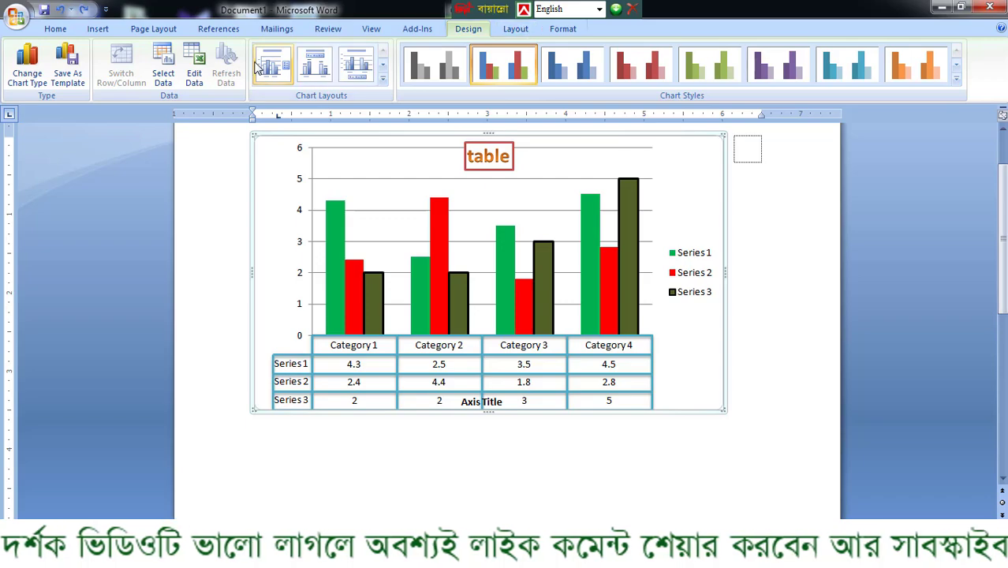
click(194, 75)
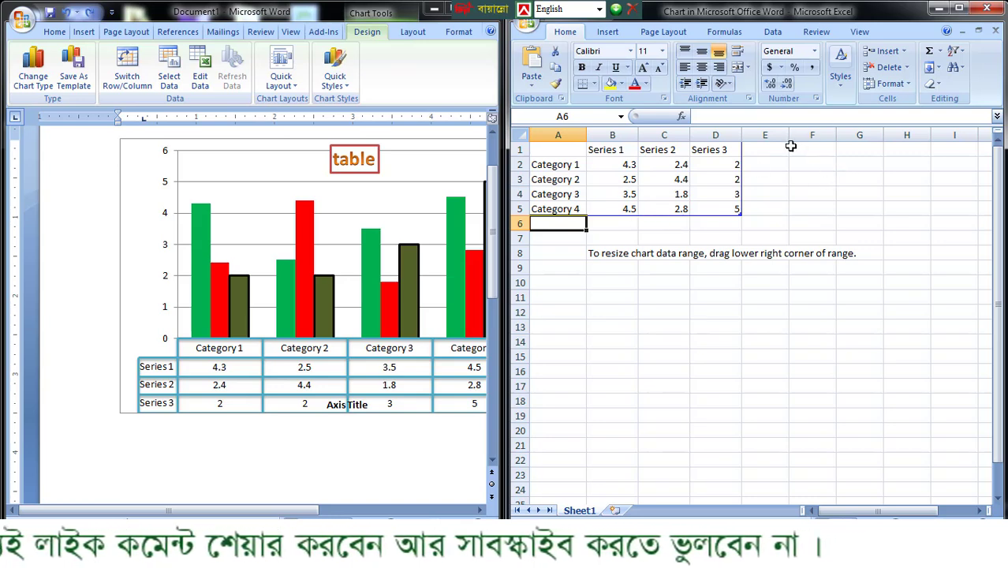
click(570, 162)
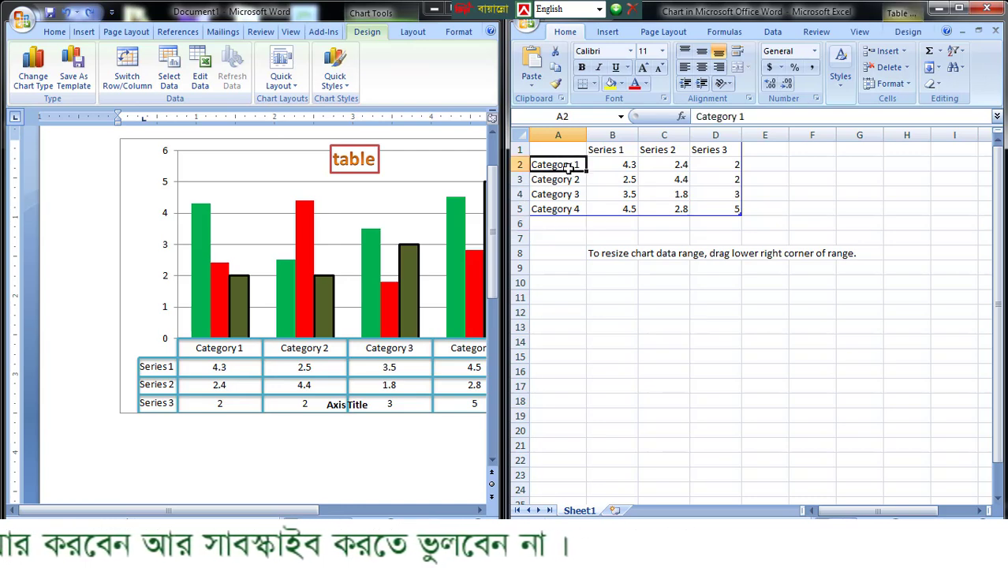
text(name)
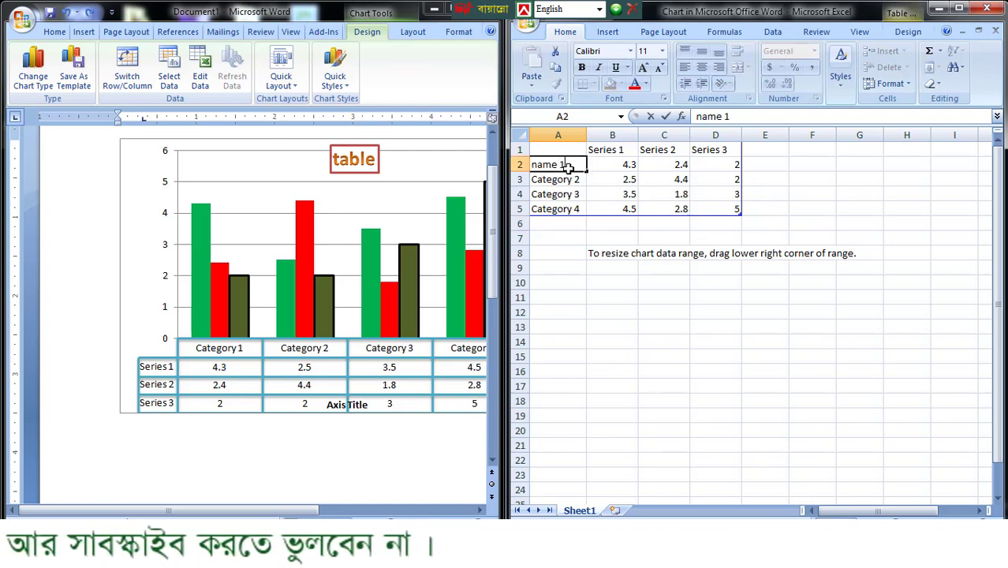
text( 1)
click(560, 179)
text(name 2)
key(Return)
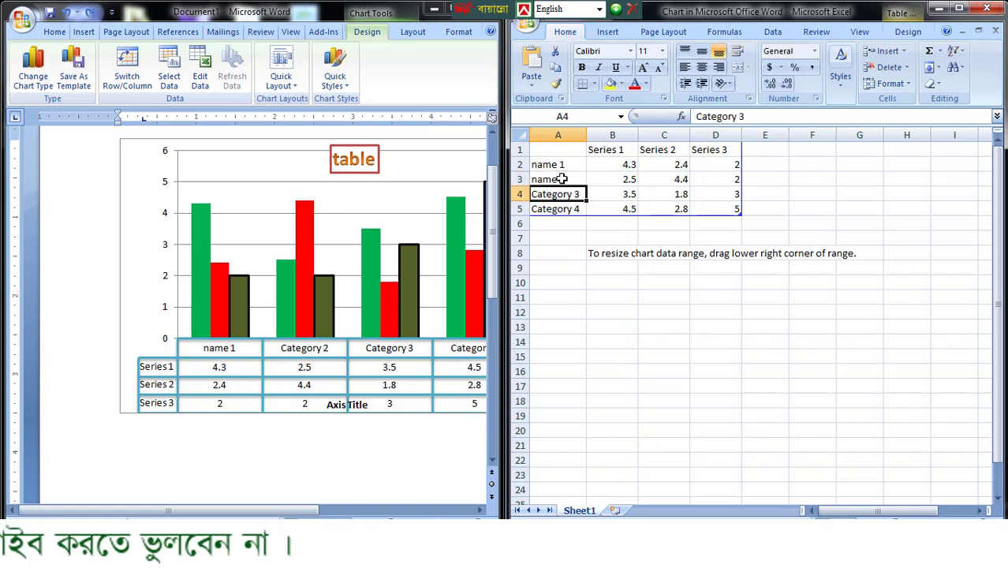
text(name3)
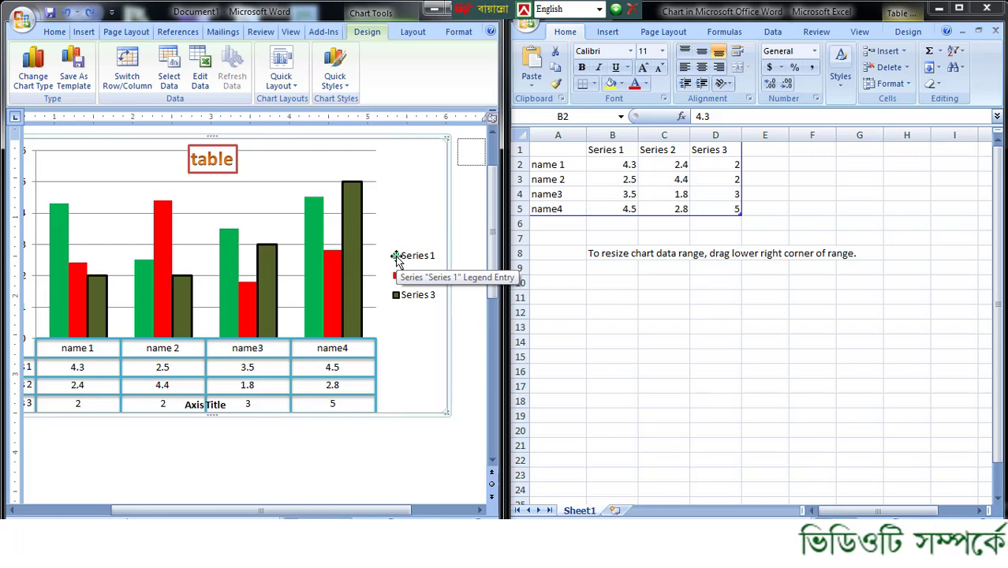
- Set the Series 1 values to 9 for name 1 and 11 for name 2
click(628, 164)
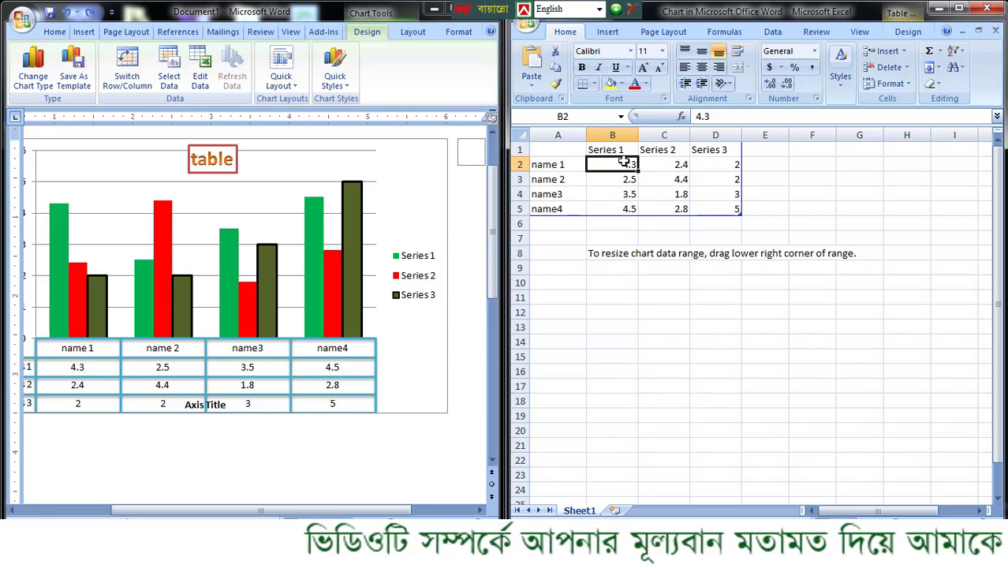
text(9)
key(Return)
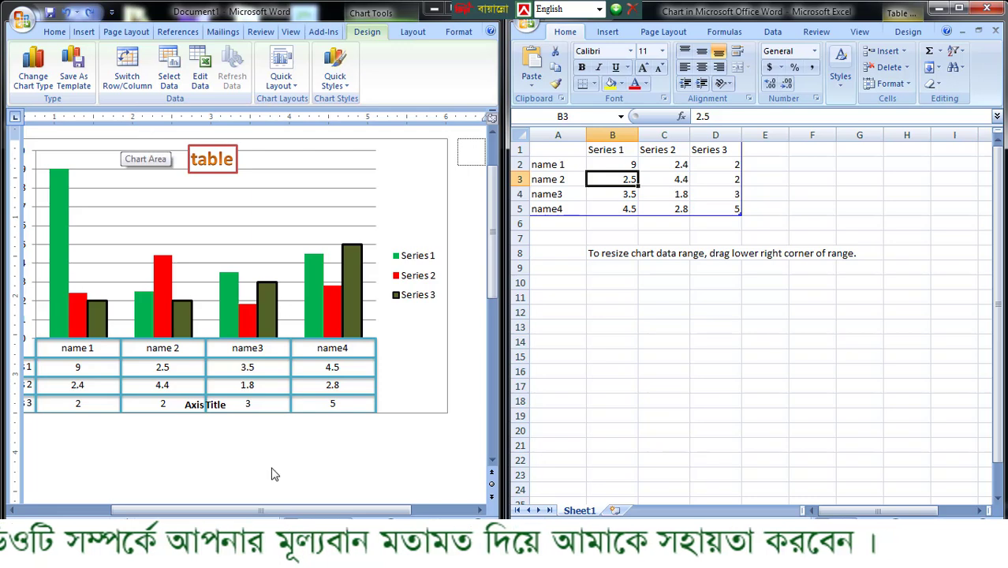
text(11)
key(Return)
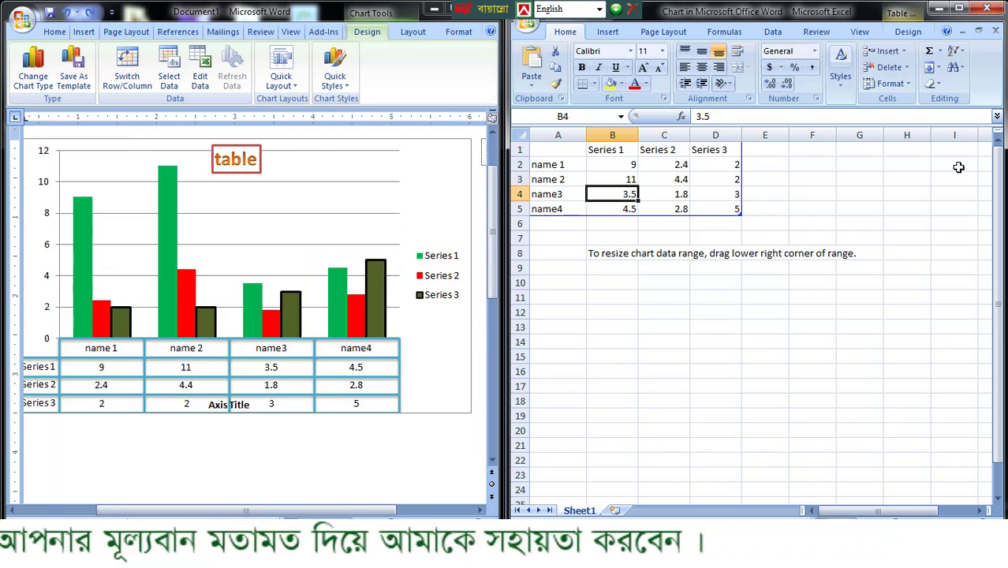
- Set the Series 1 values to 1 for name4 and 8 for name3
click(619, 210)
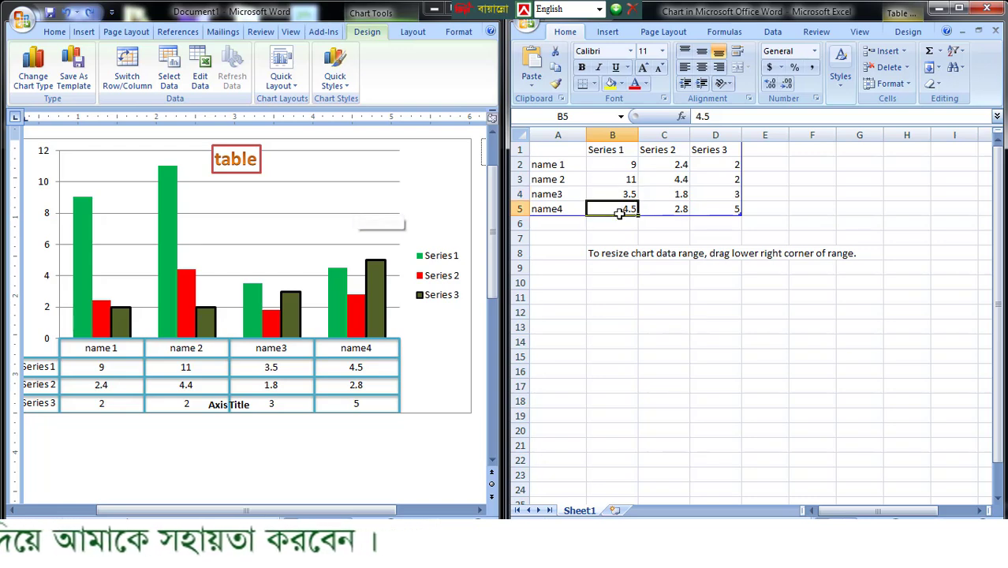
text(1)
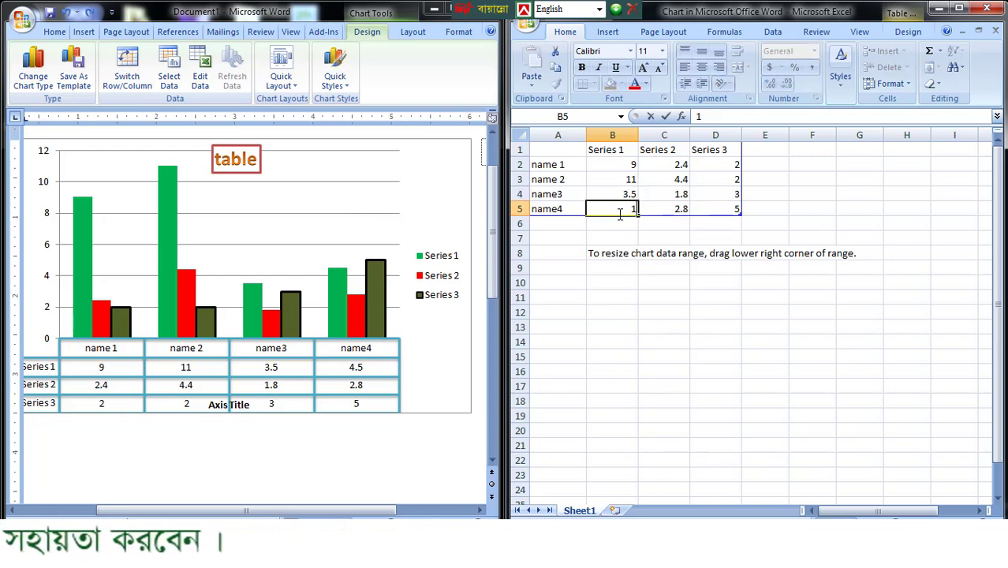
key(Return)
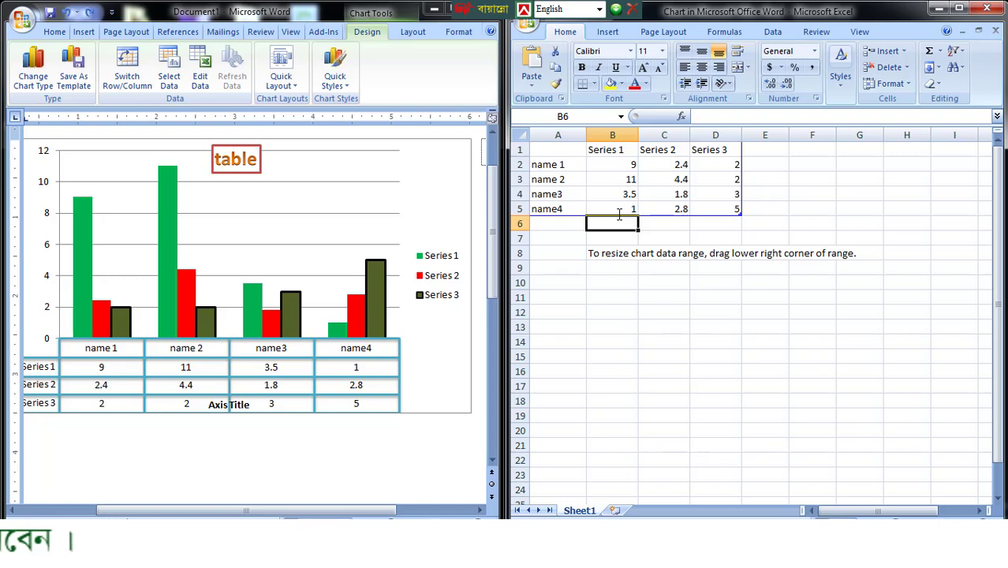
click(626, 198)
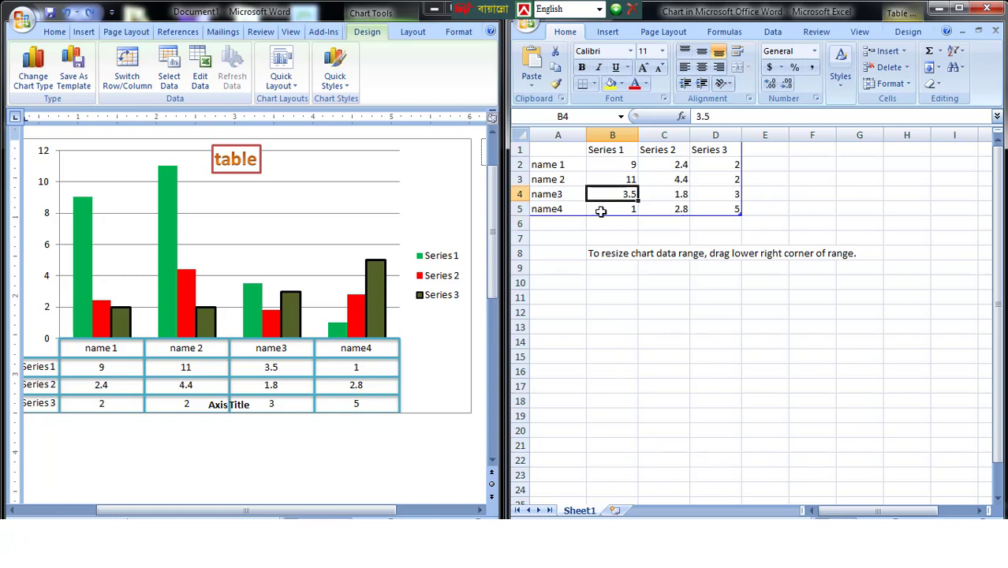
text(8)
key(Return)
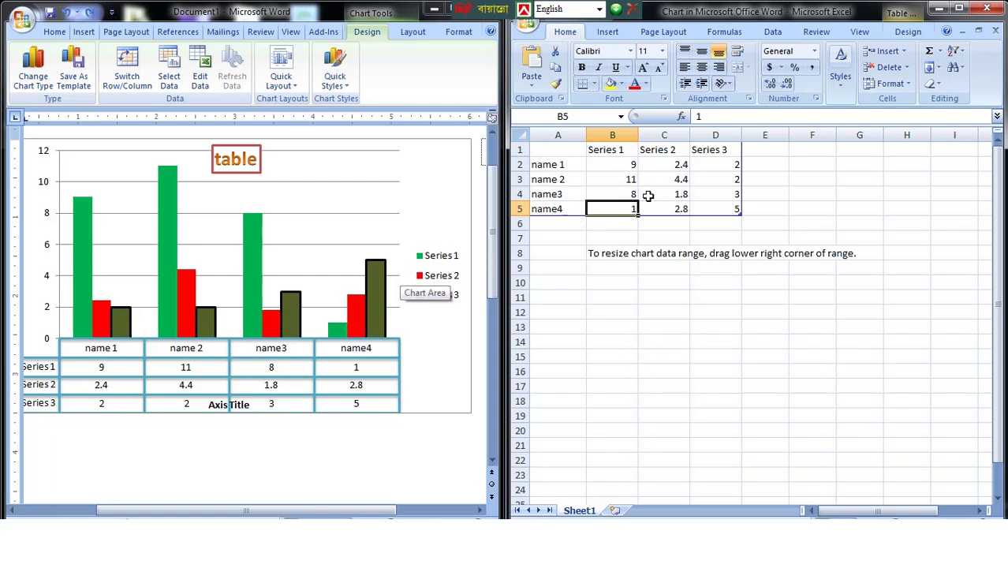
click(742, 217)
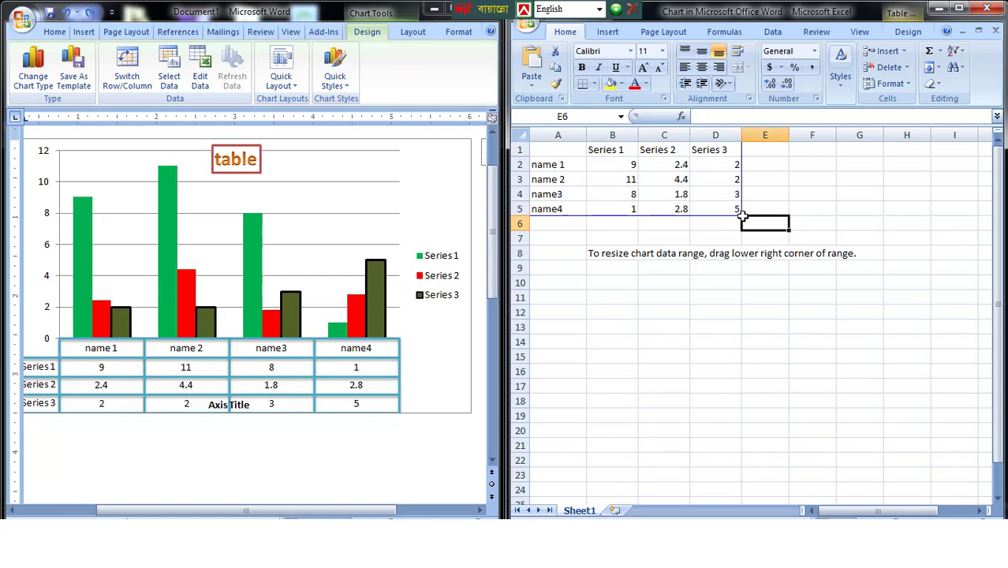
click(701, 195)
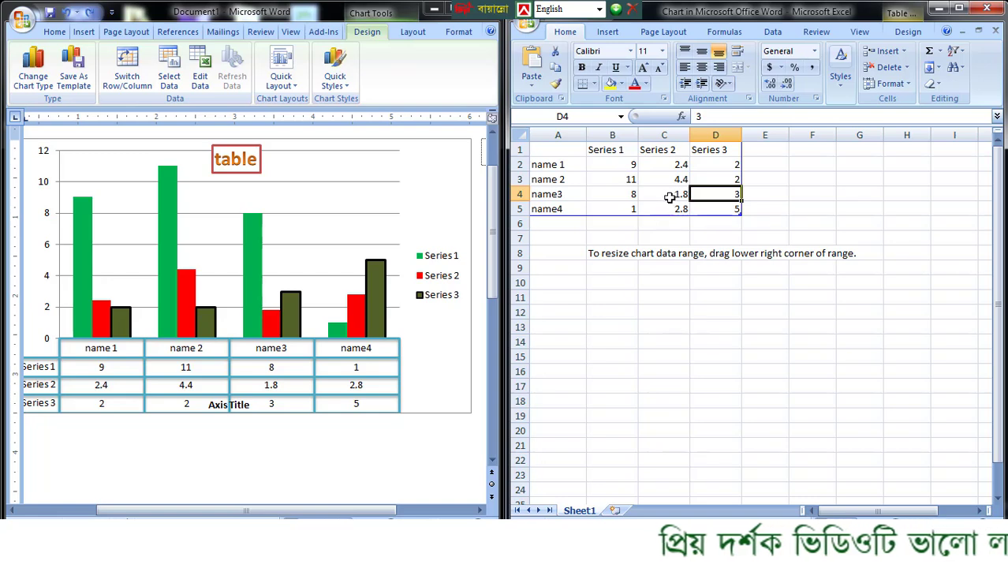
click(669, 194)
click(666, 149)
click(614, 153)
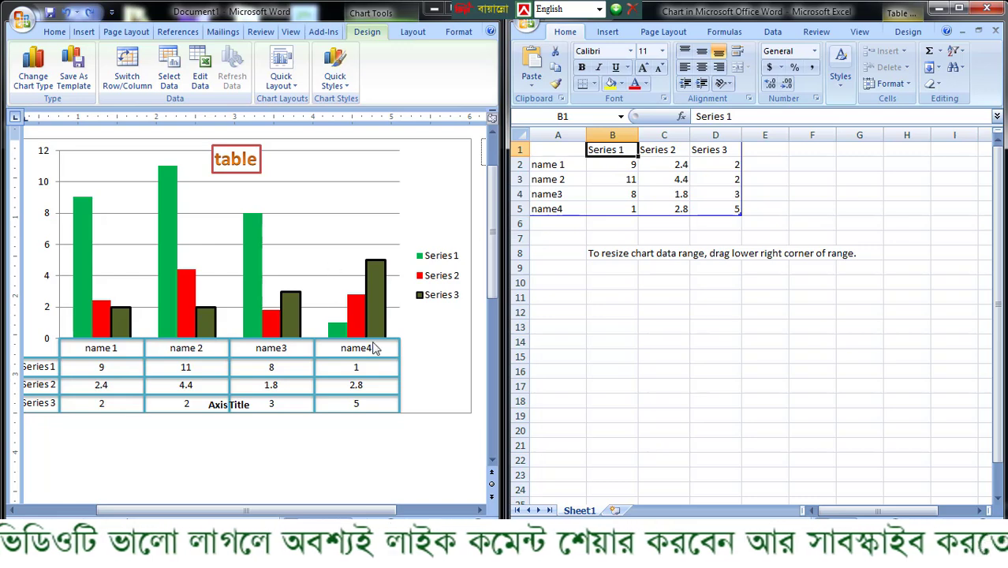
- Add a fifth category "name5" in cell A6, directly below name4 in the chart data
click(564, 225)
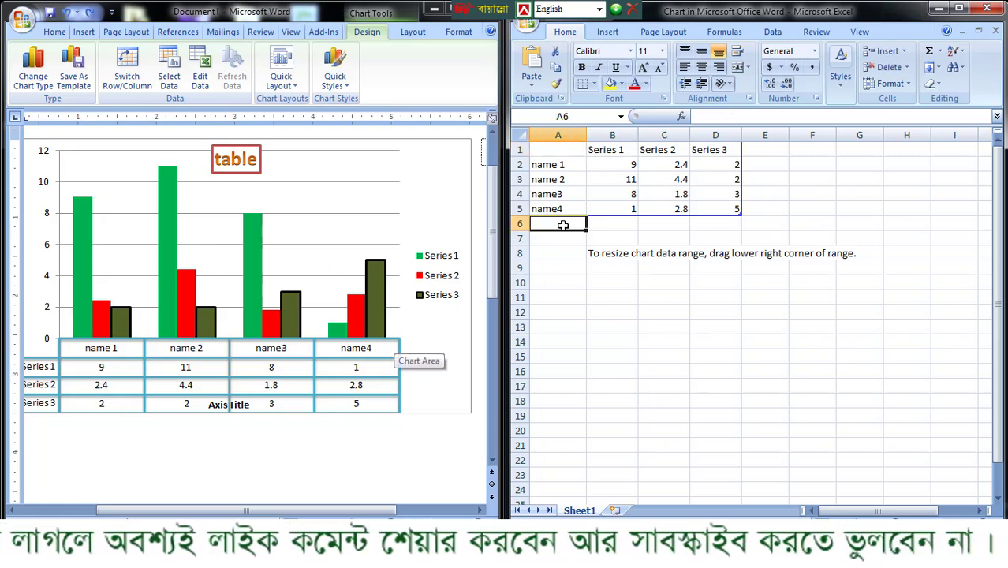
text(name)
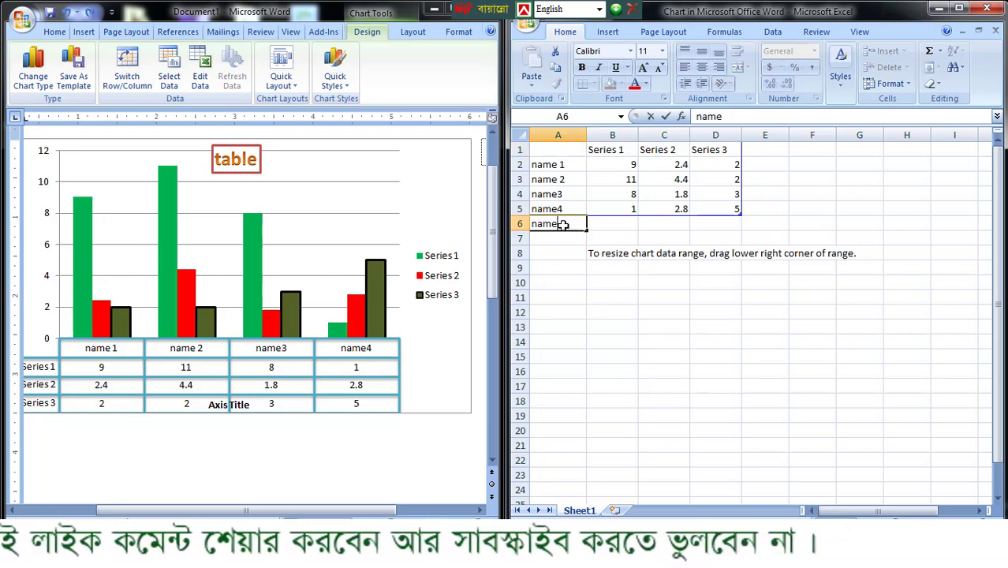
text(5)
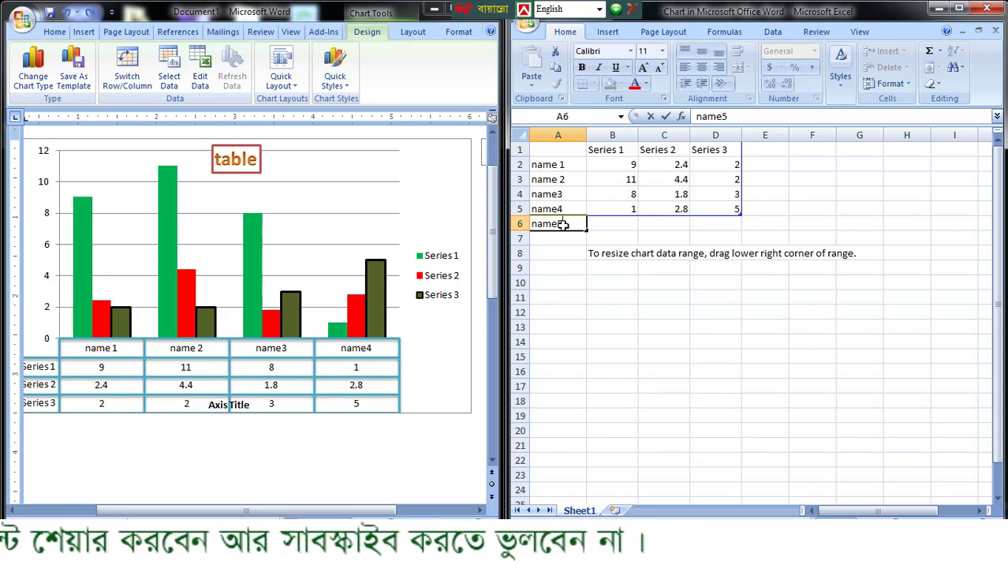
drag(615, 267, 588, 296)
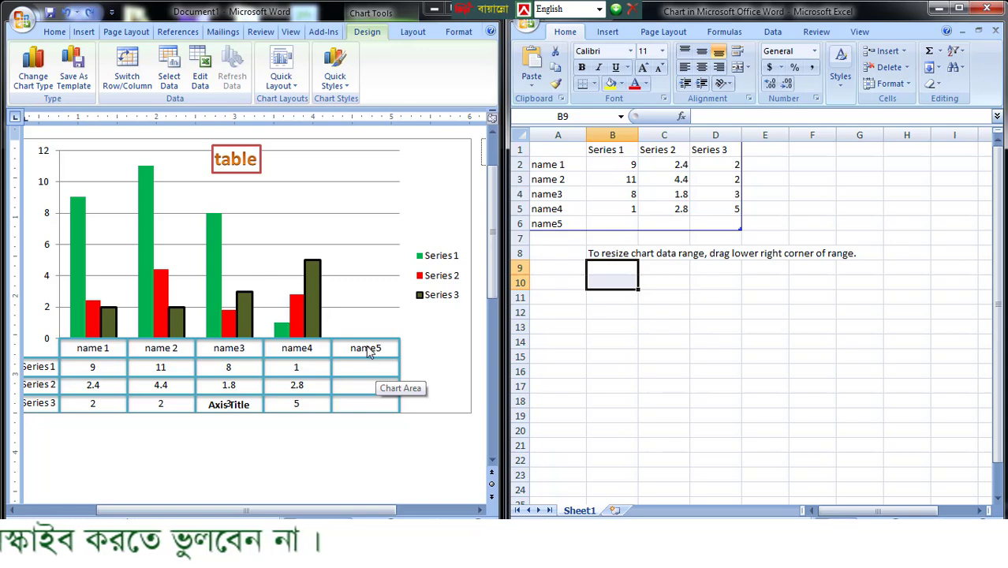
- Fill in the name5 row of the chart data with Series 1 as 5, Series 2 as 9 and Series 3 as 8
click(615, 225)
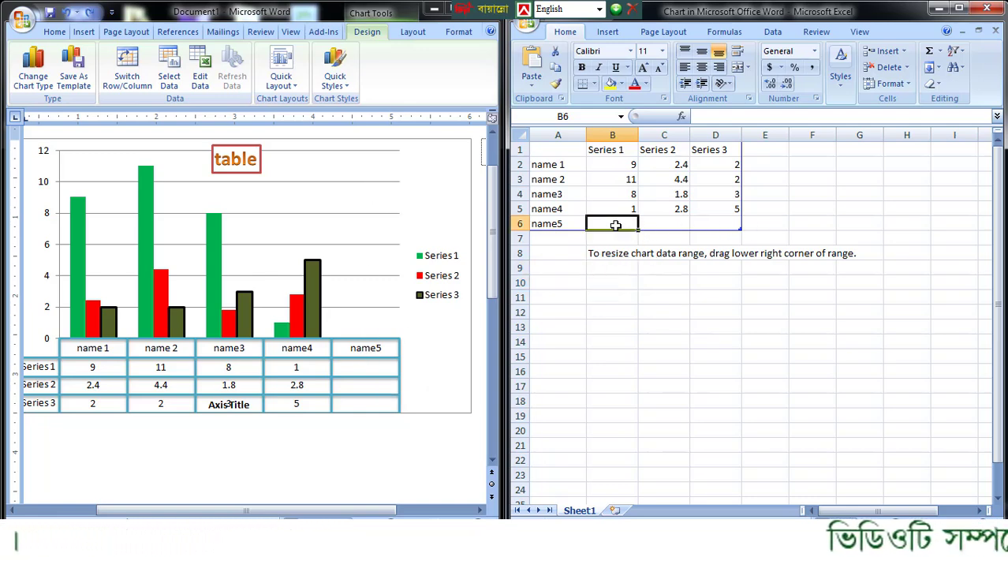
text(5)
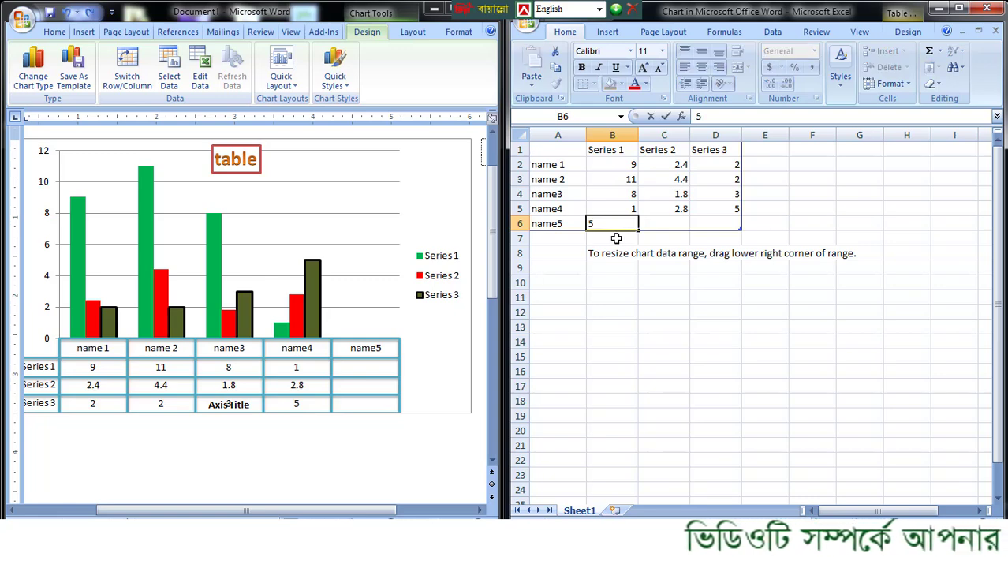
click(664, 227)
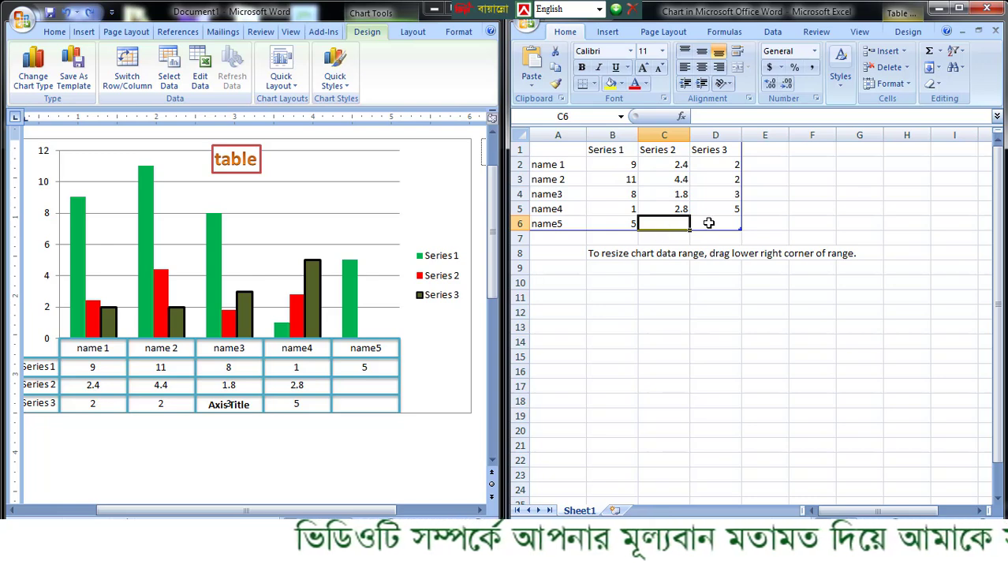
click(707, 223)
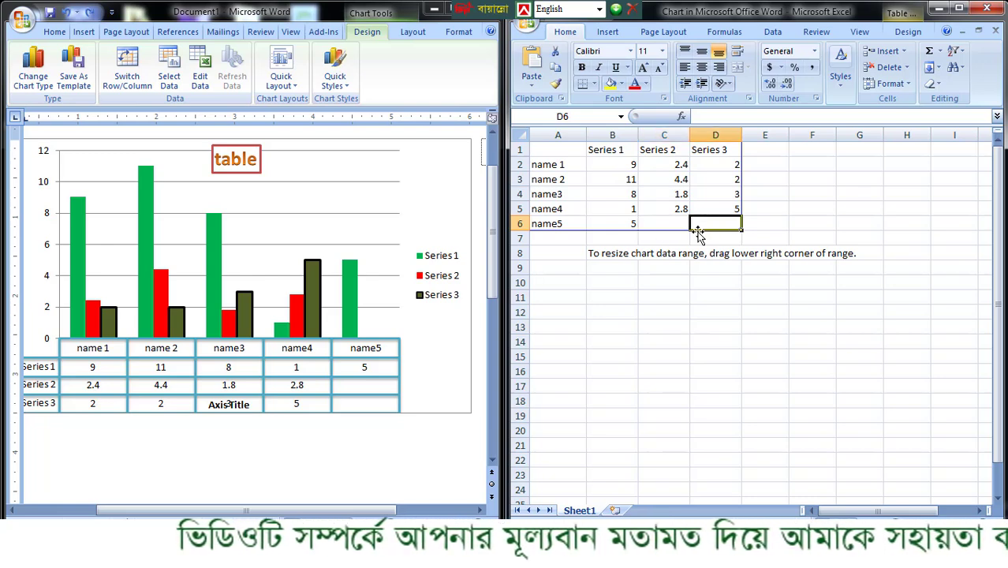
text(8)
click(673, 219)
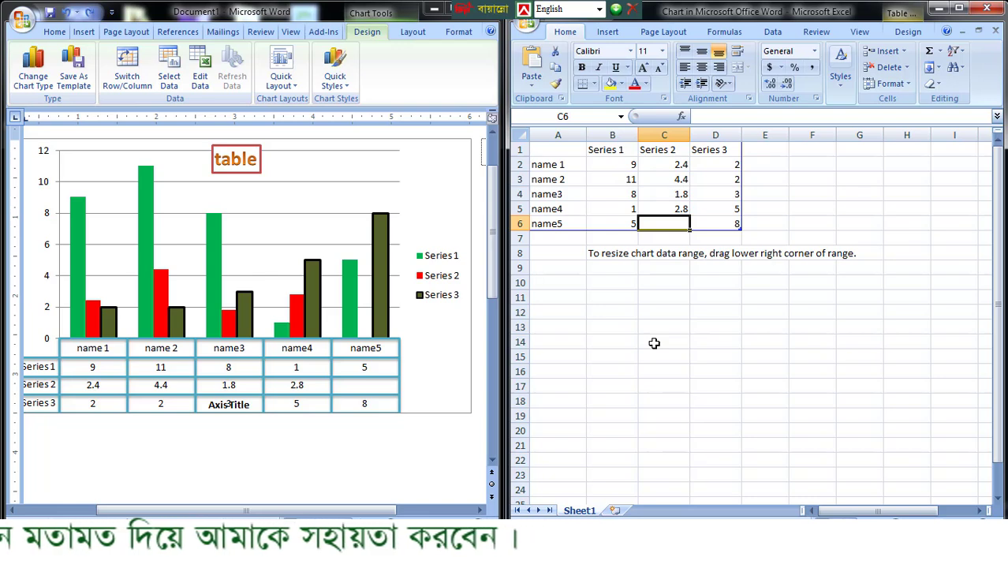
text(9)
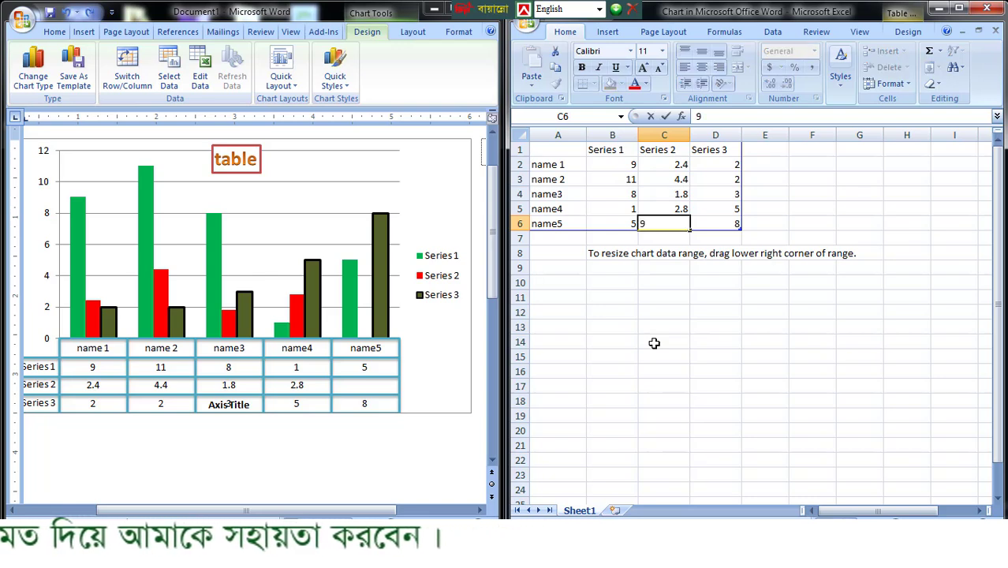
click(779, 192)
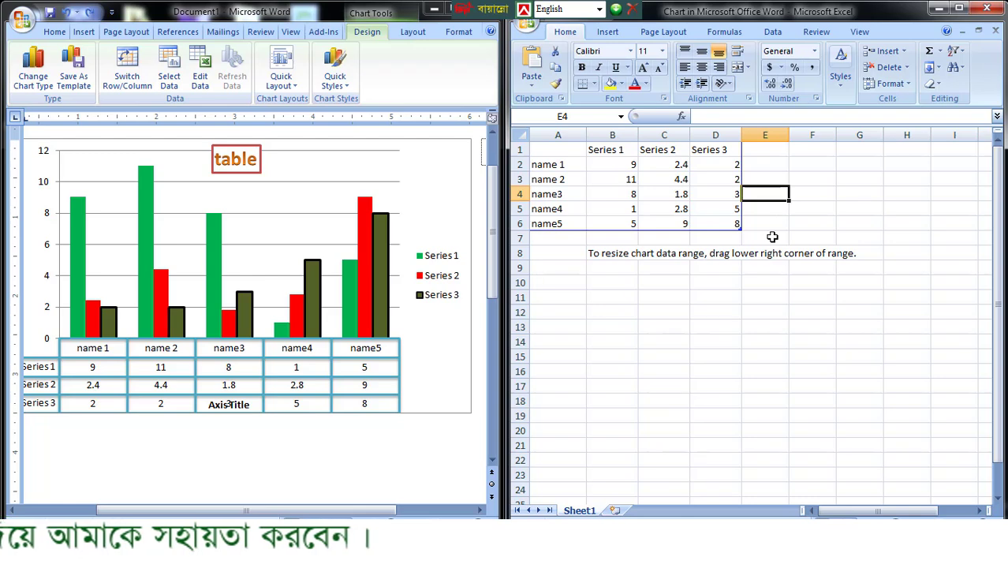
- Add two series headers, "Series 4" in E1 and "Series 5" in F1, by copying the Series 3 header and correcting the numbers
click(730, 151)
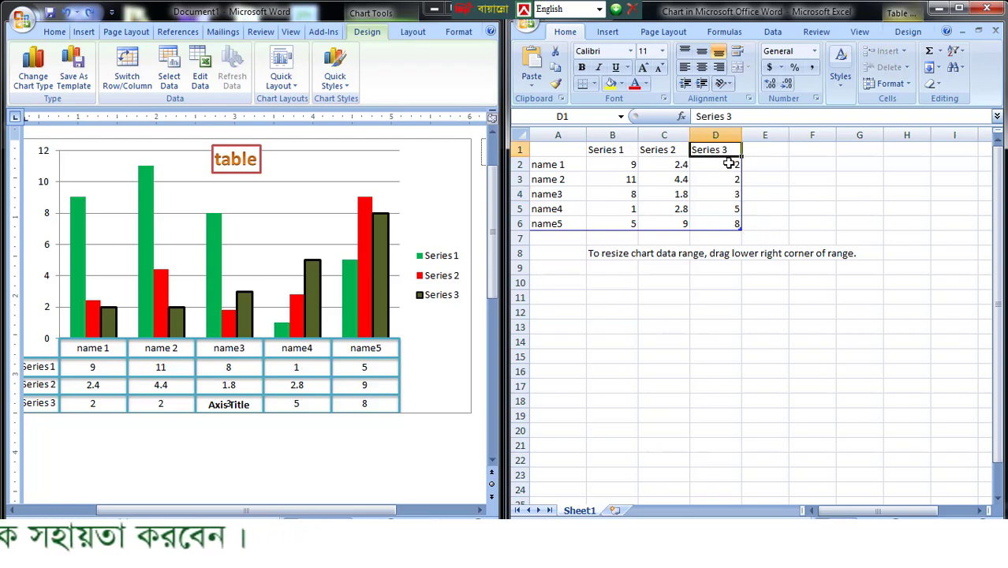
click(775, 150)
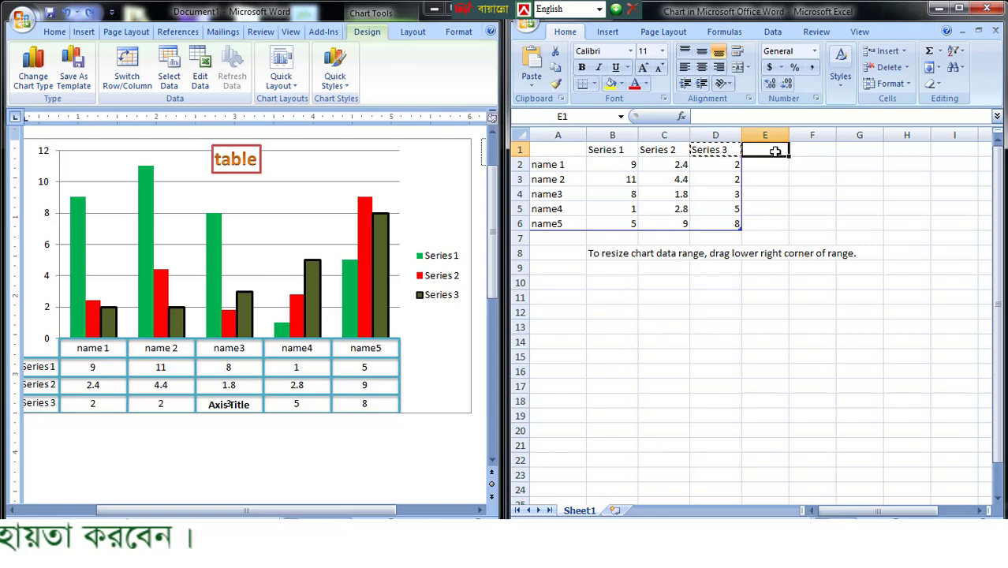
text(Series 32)
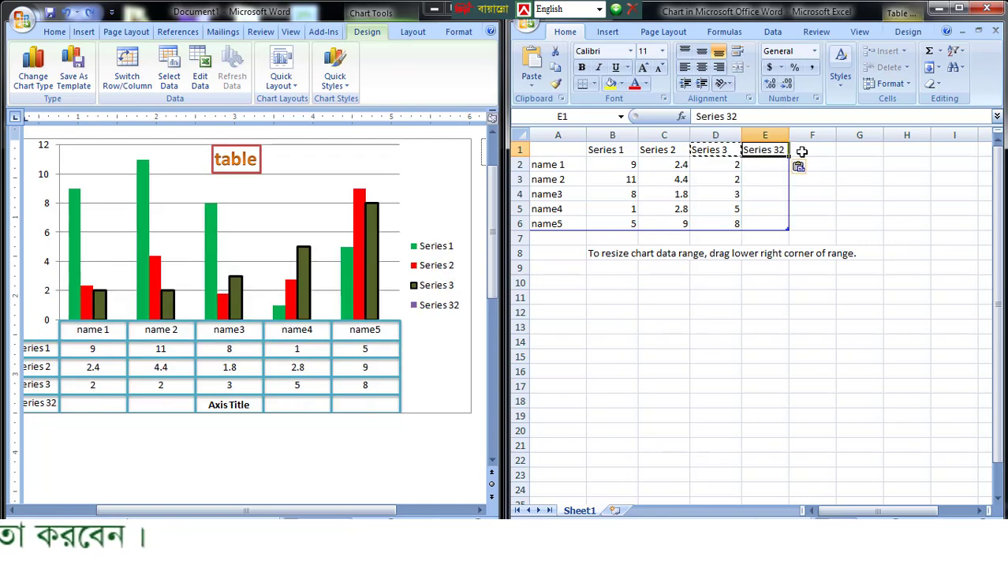
click(812, 150)
text(Series)
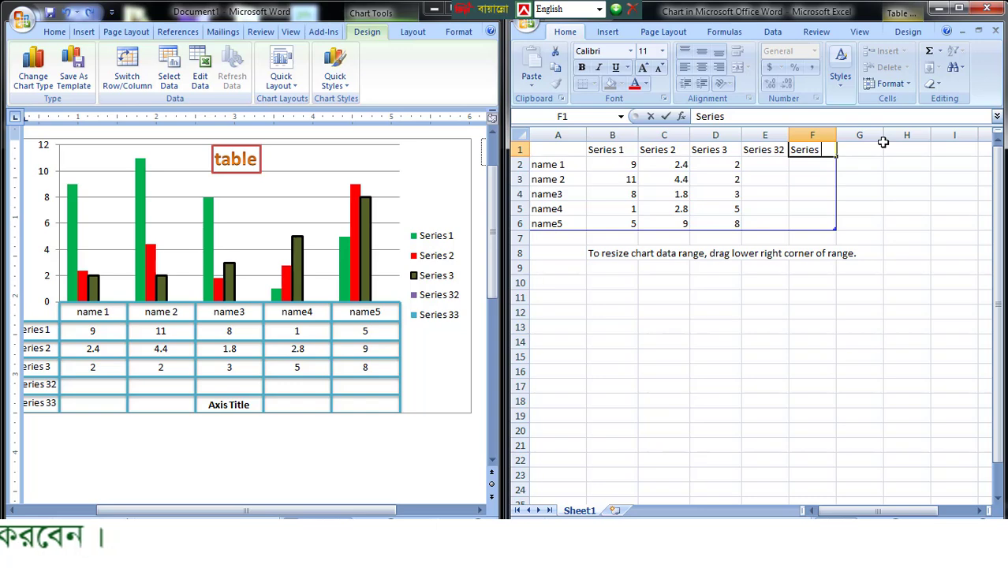
double_click(782, 149)
key(BackSpace)
key(BackSpace)
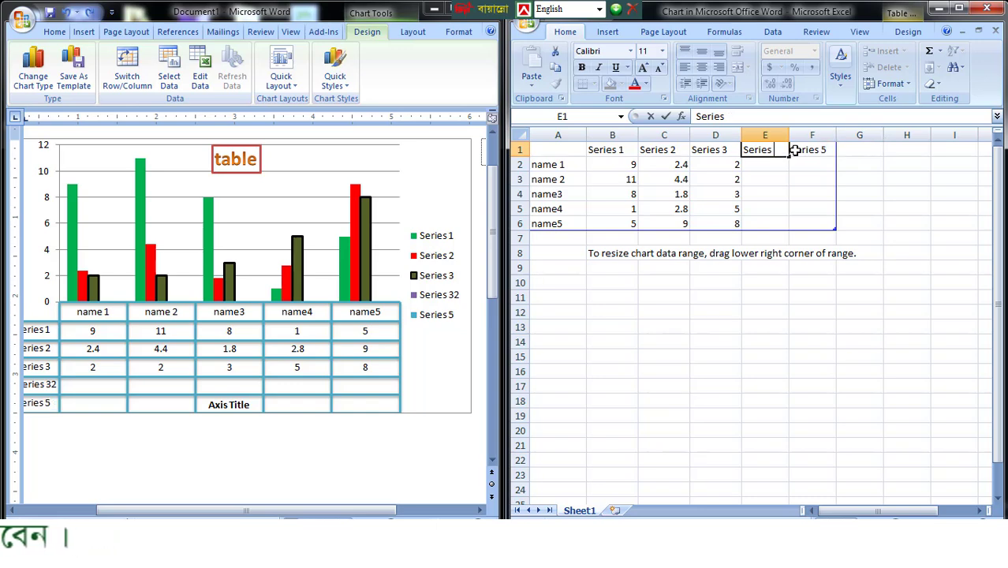
text(4)
click(759, 298)
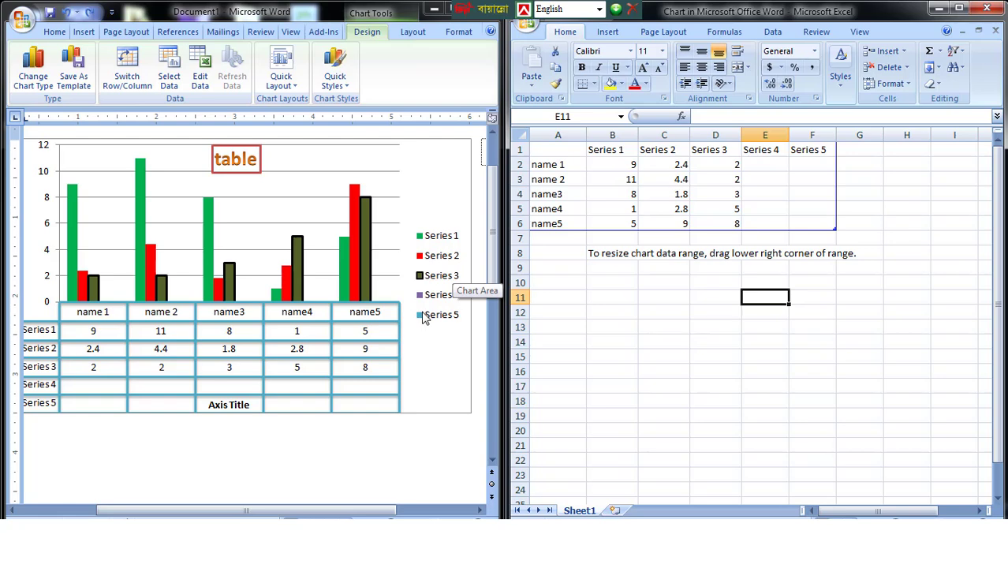
- Set both the Series 4 and Series 5 values of name 2 to 5
click(769, 178)
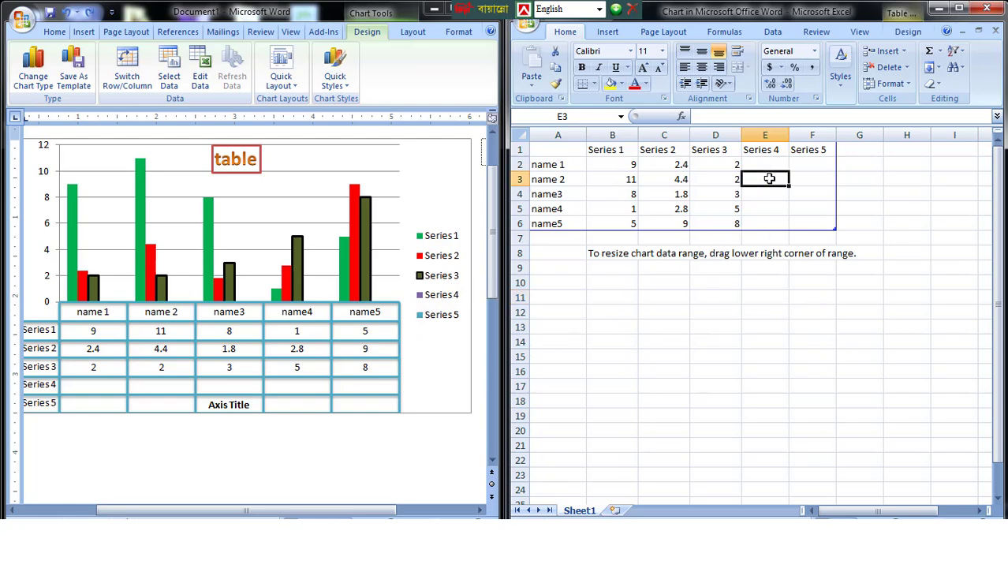
text(5)
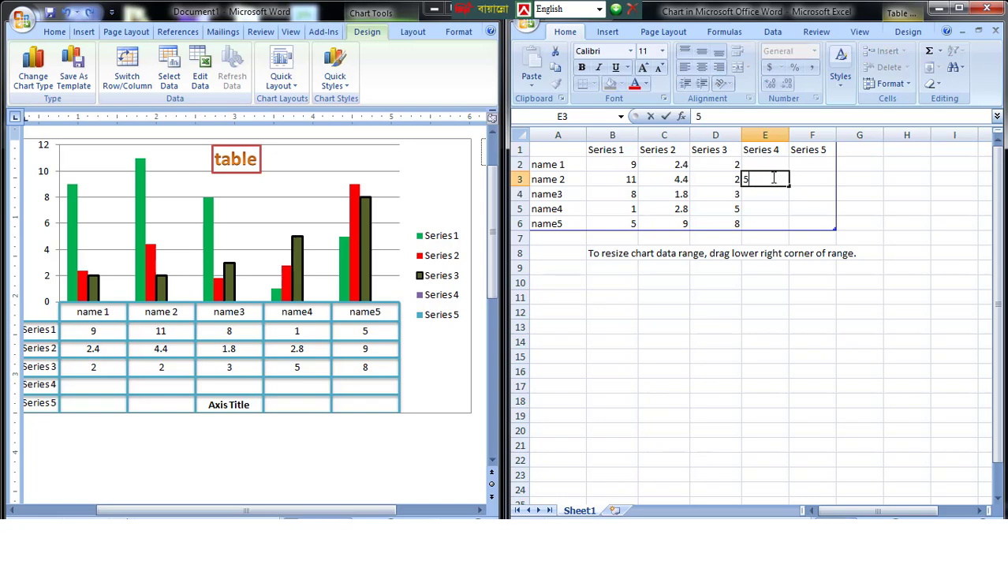
click(810, 179)
text(5)
key(Return)
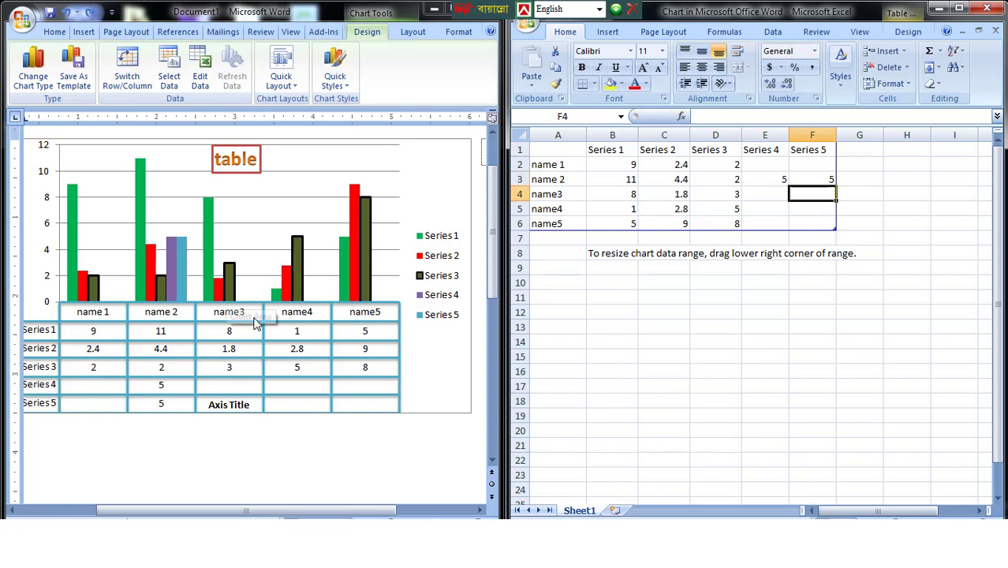
- Enter 5 for Series 4 and 1 for Series 5 in the name3 row, and 9 for Series 5 in the name5 row
click(755, 192)
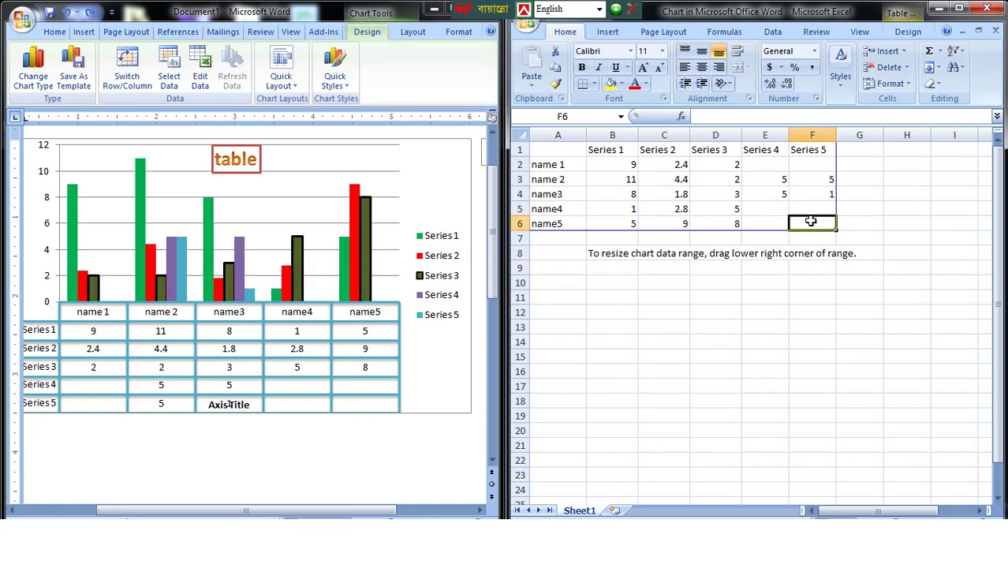
text(9)
click(715, 327)
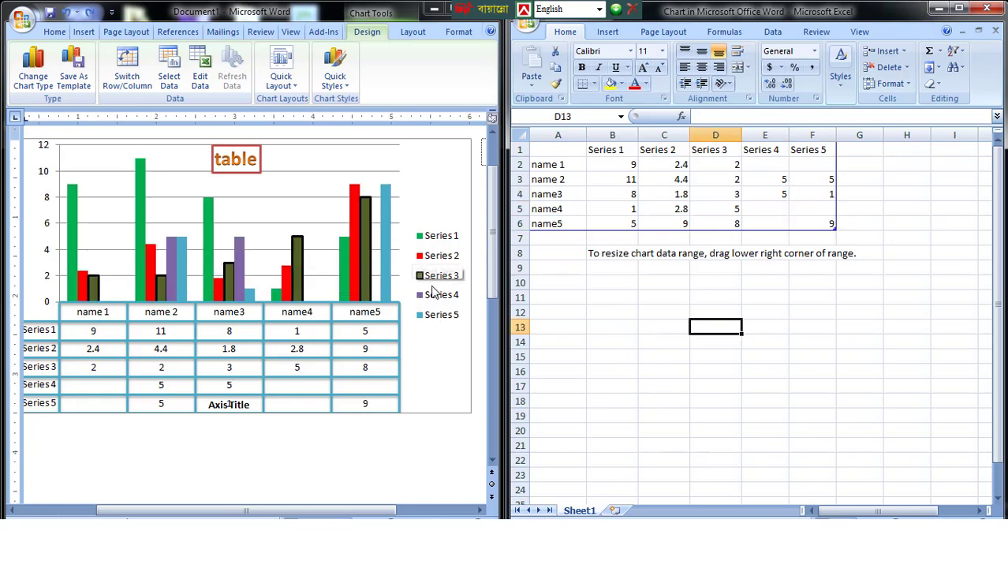
- Move the floating language toolbar clear of the Word window's controls and maximize the Word document with the chart
click(434, 292)
drag(464, 10, 618, 11)
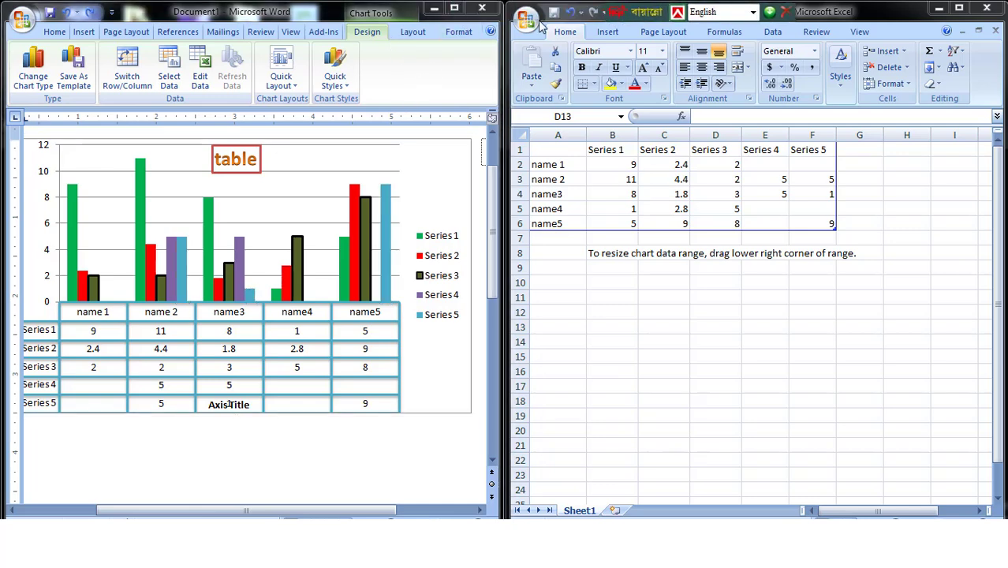
click(452, 7)
click(455, 7)
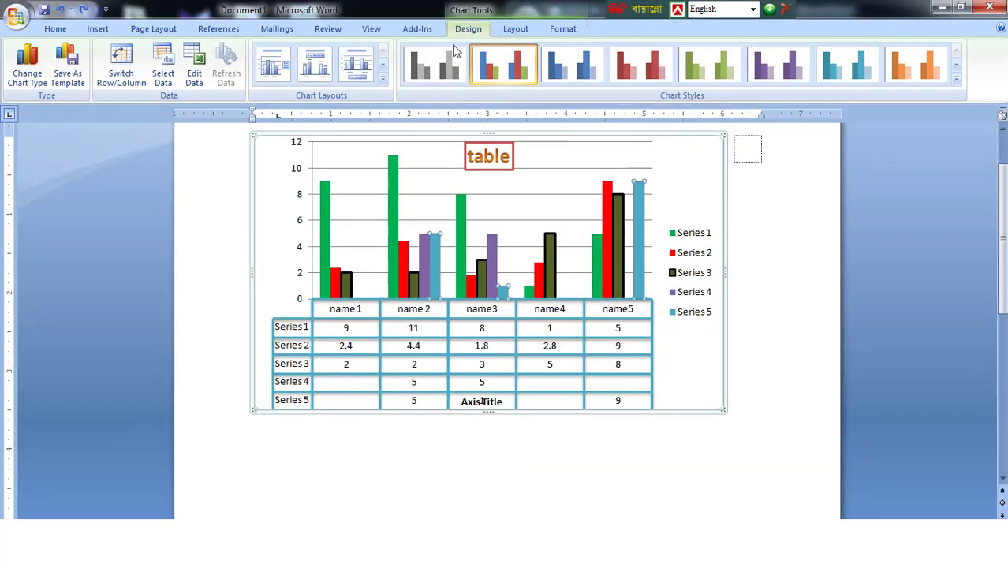